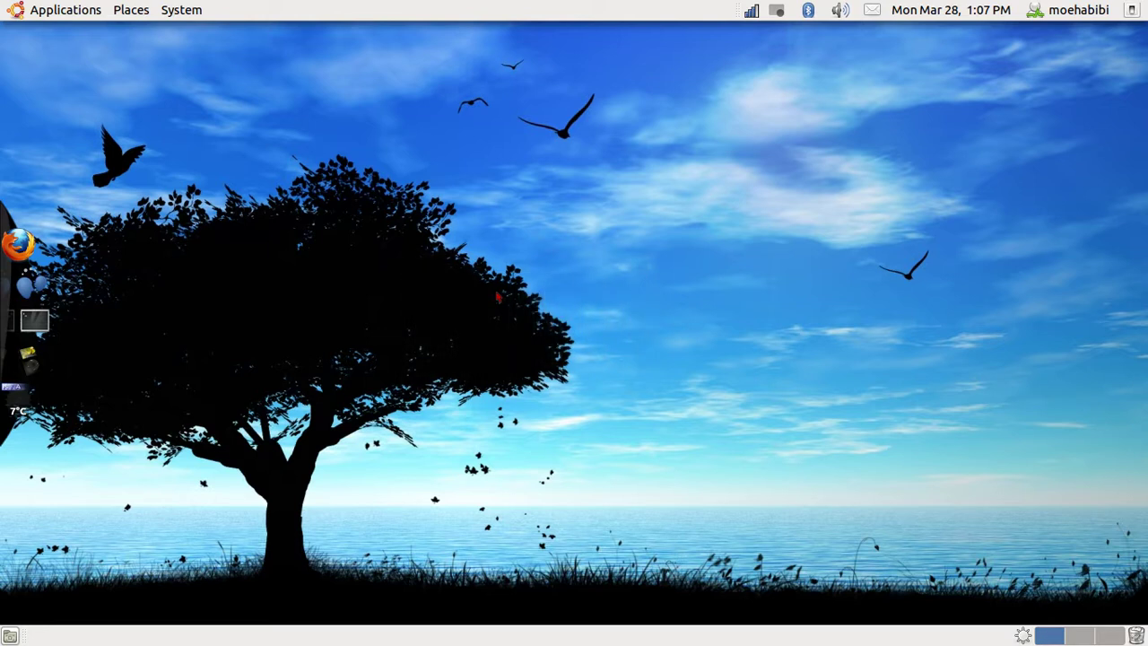
# - Launch Ubuntu Software Center from the Applications menu and raise its window higher on screen
pyautogui.moveTo(392, 48); pyautogui.dragTo(914, 381)
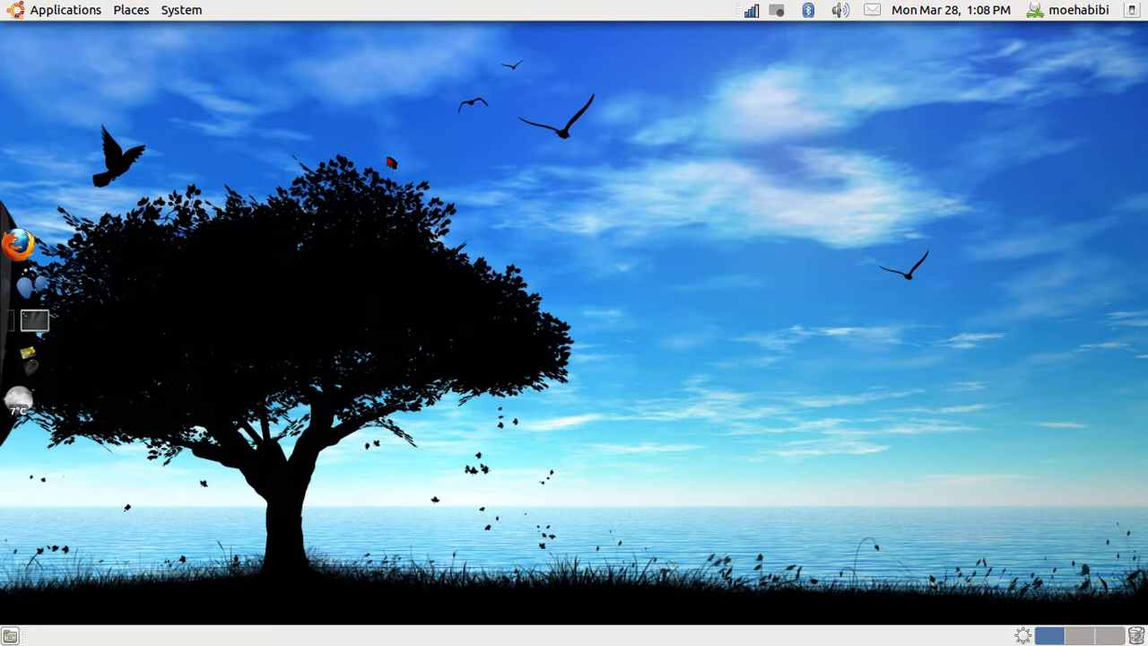
pyautogui.moveTo(380, 47); pyautogui.dragTo(1010, 376)
pyautogui.click(66, 13)
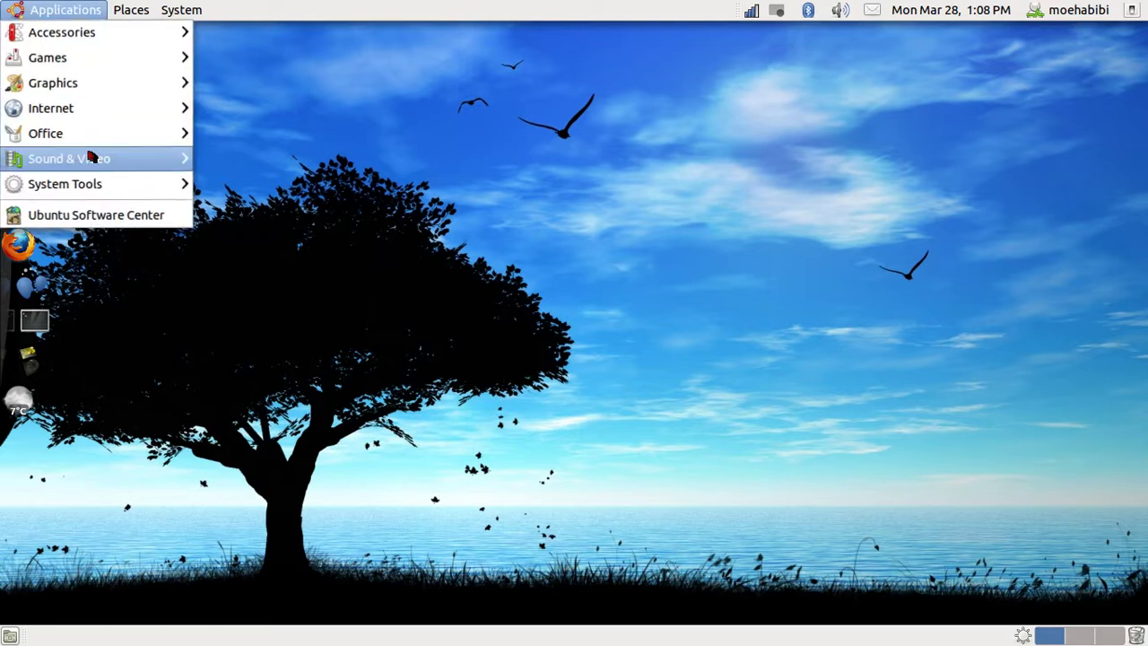
pyautogui.click(174, 224)
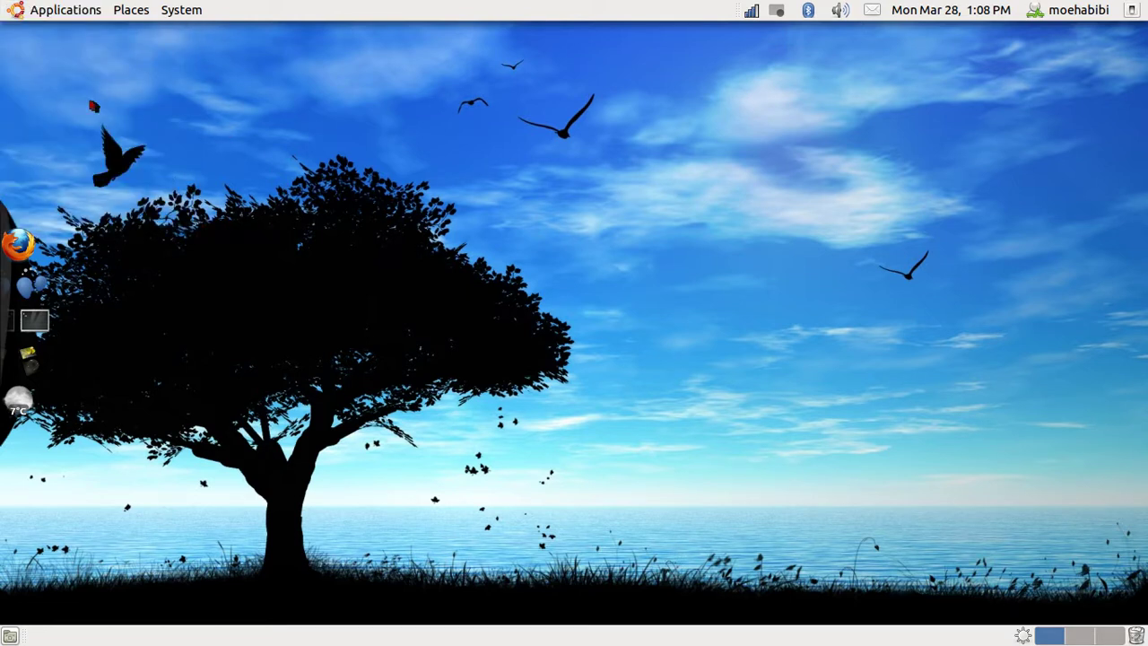
pyautogui.click(79, 13)
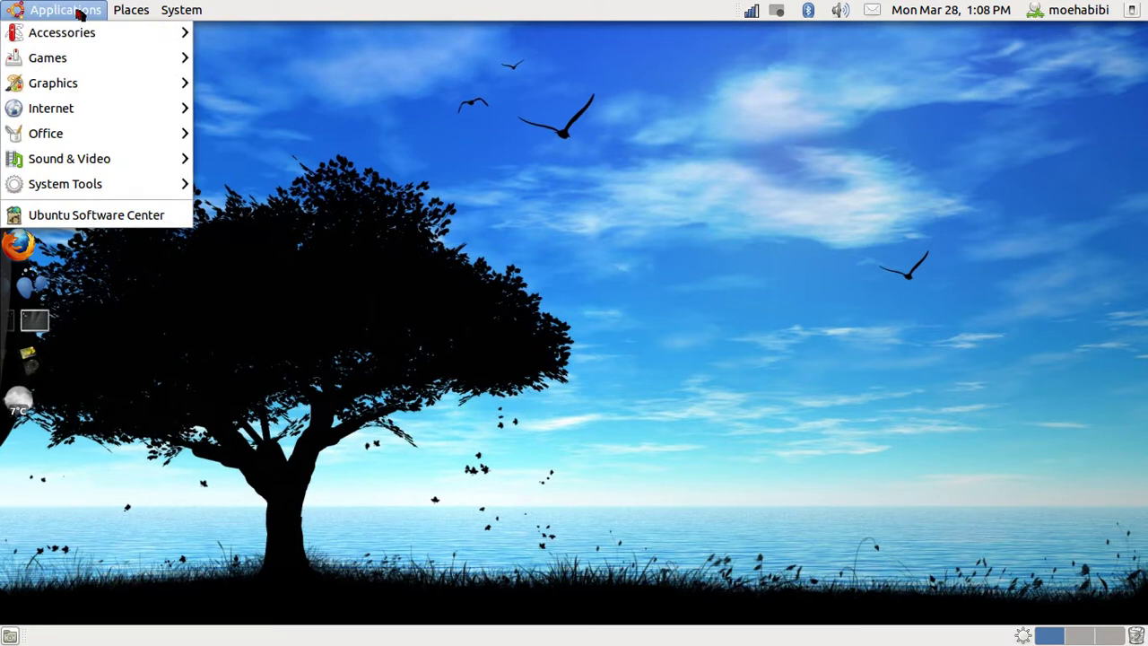
pyautogui.click(106, 215)
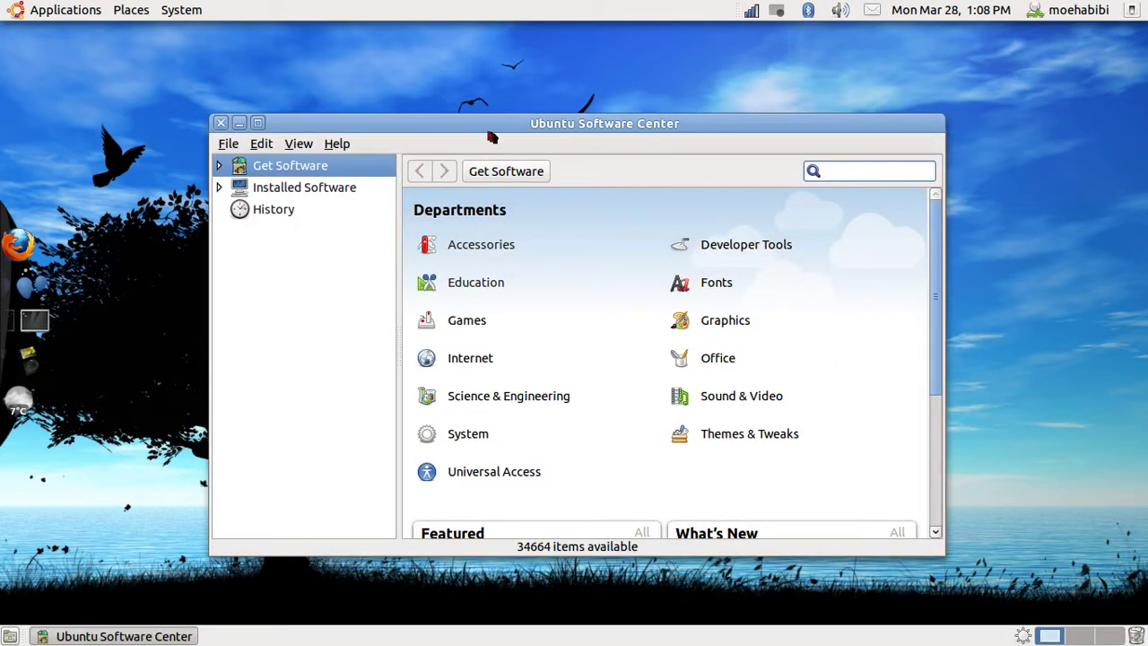
pyautogui.moveTo(486, 119); pyautogui.dragTo(507, 83)
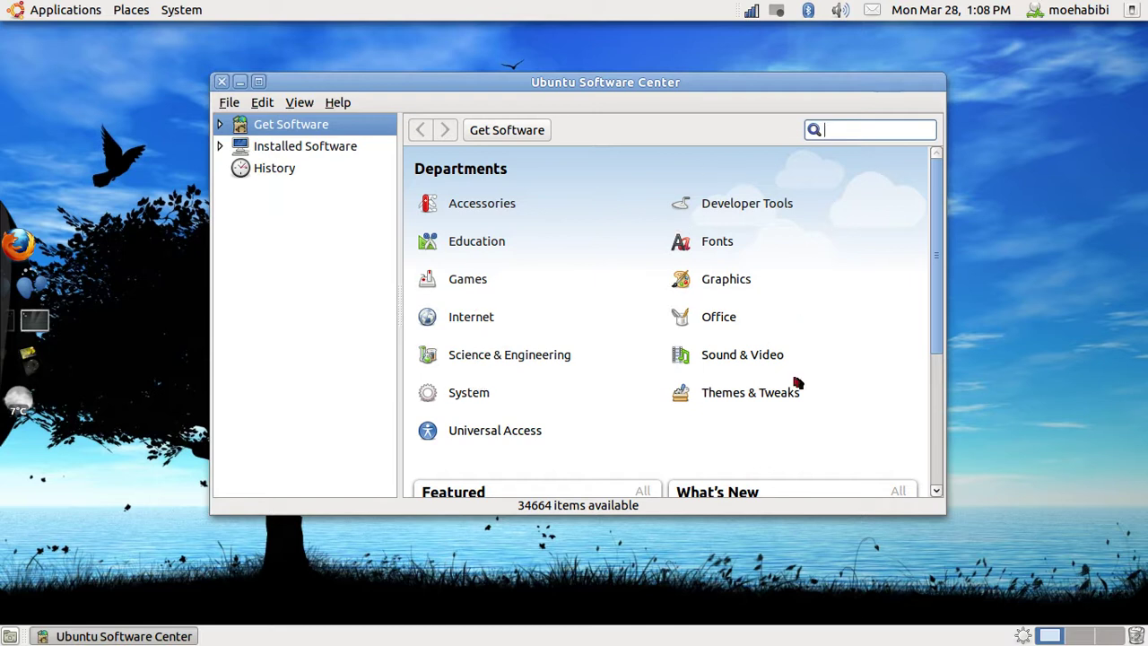
pyautogui.moveTo(935, 245); pyautogui.dragTo(935, 223)
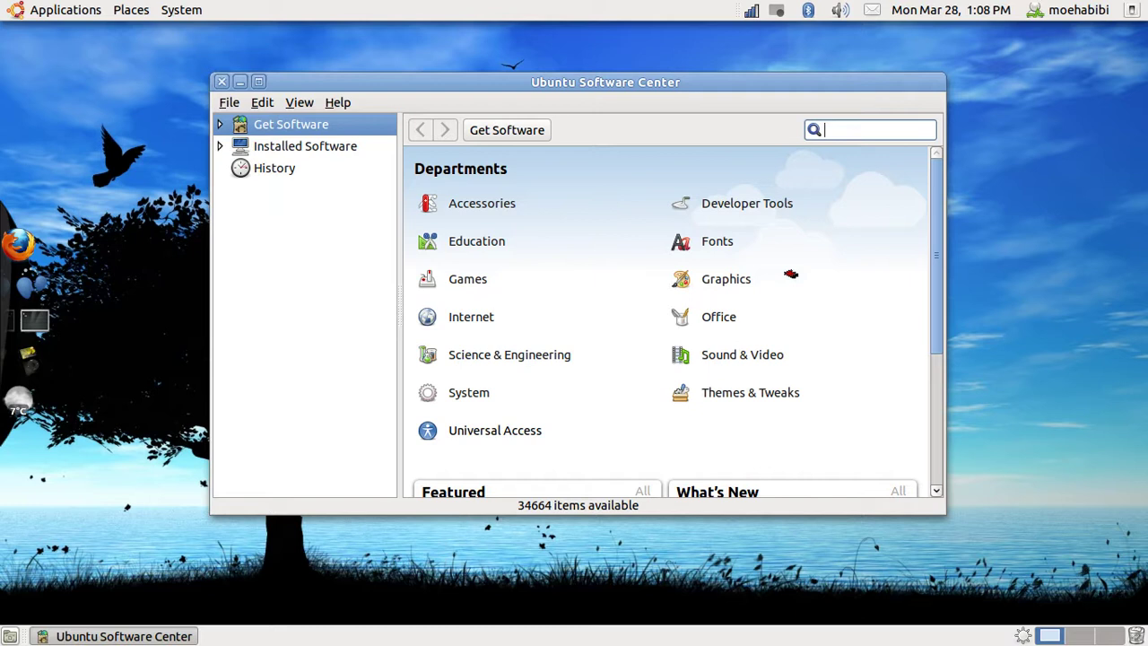
# - Browse the Sound & Video department, search it for vlc, and select VLC media player
pyautogui.click(758, 355)
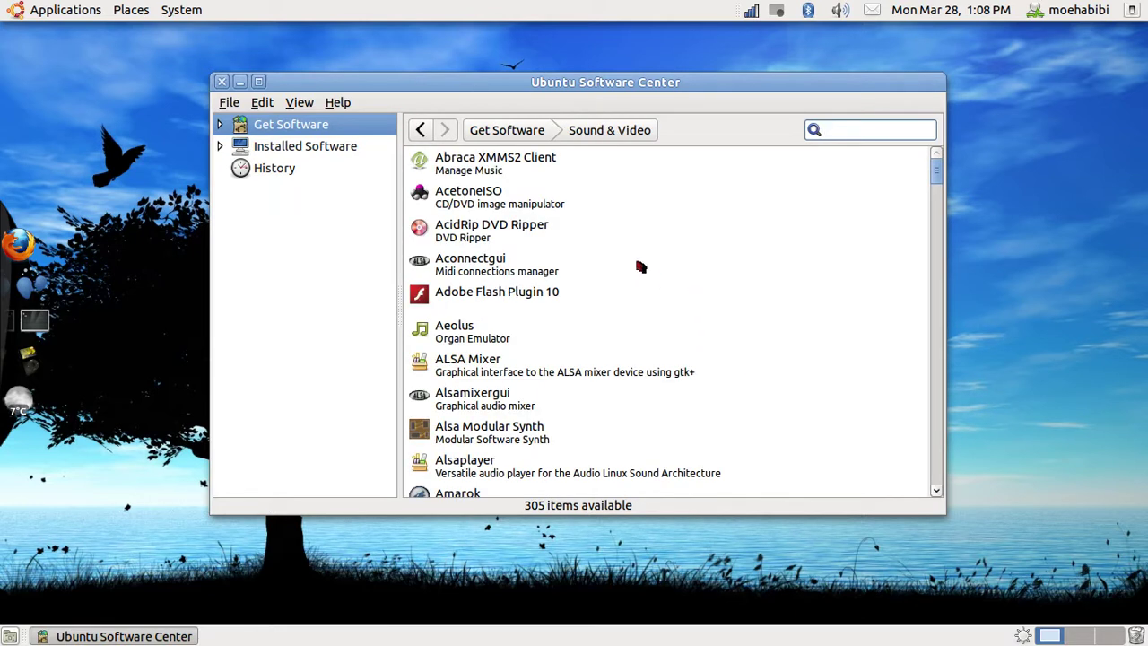
pyautogui.moveTo(938, 174); pyautogui.dragTo(938, 437)
pyautogui.scroll(-5, 938, 178)
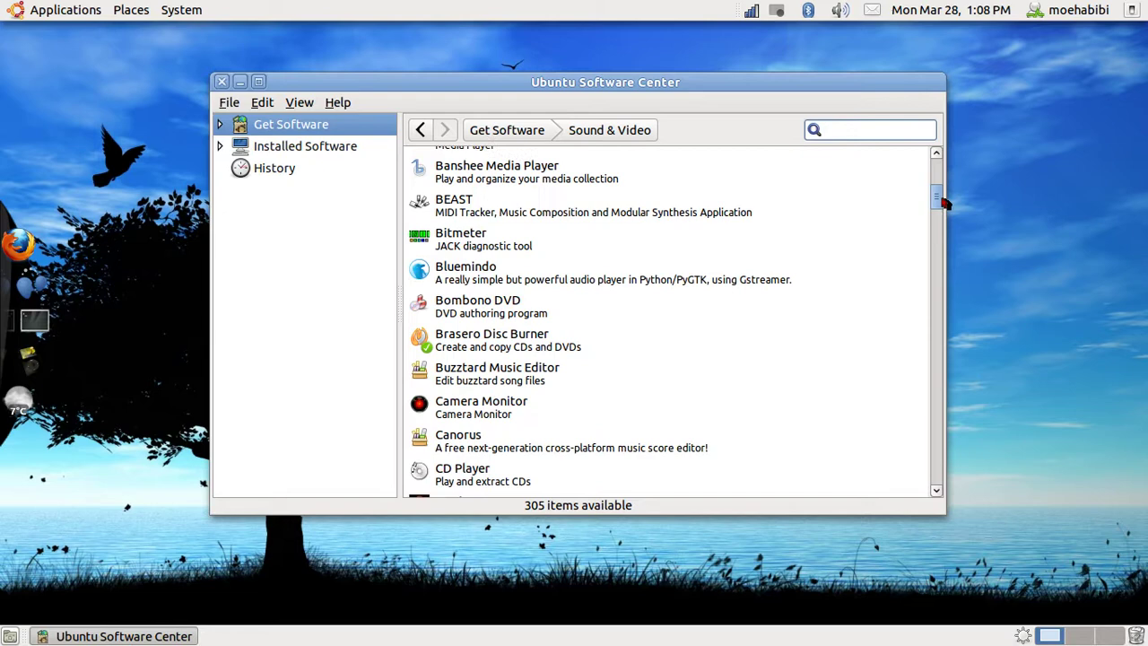
pyautogui.scroll(5, 938, 177)
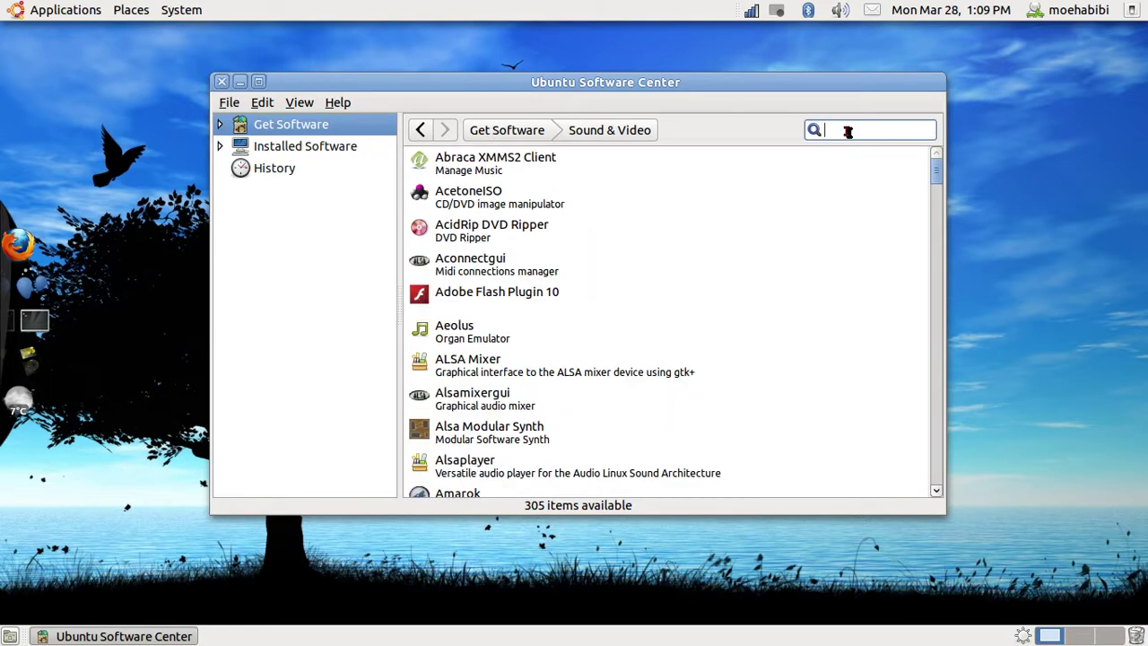
pyautogui.write('vlc')
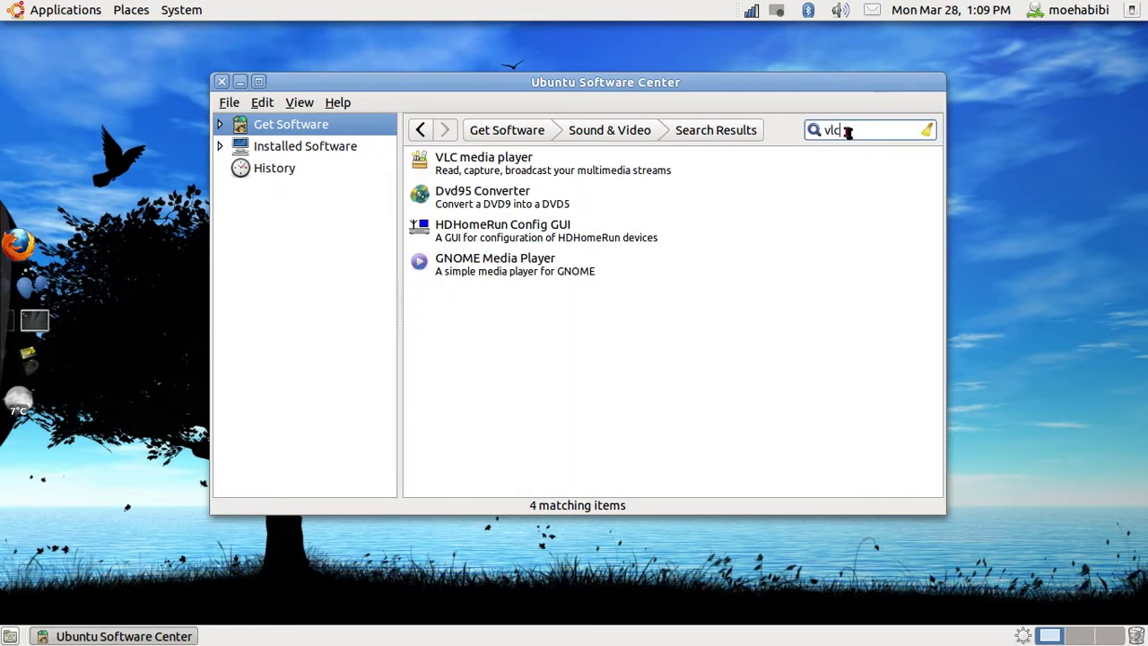
pyautogui.click(504, 172)
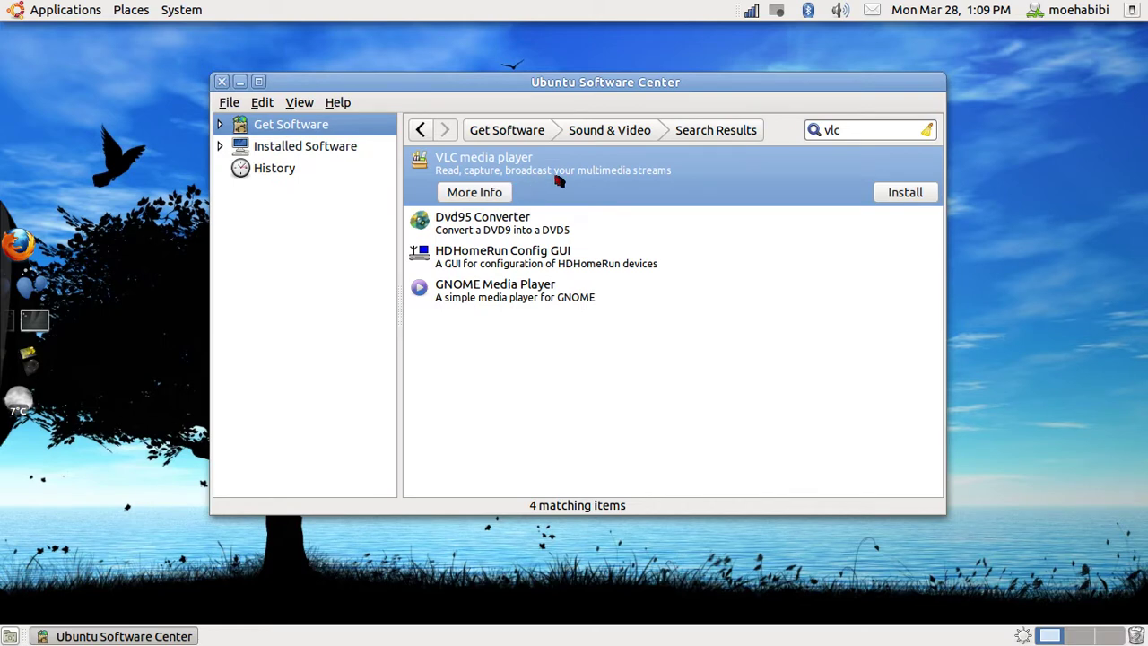
pyautogui.click(607, 132)
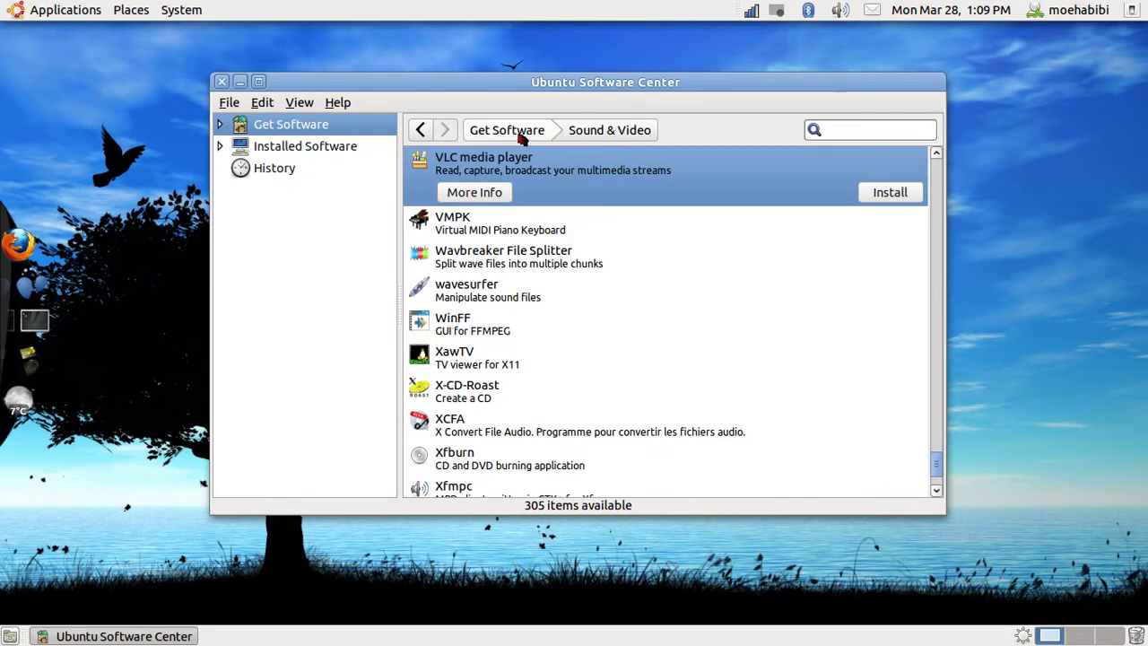
# - Search the whole catalogue for vlc from the departments overview and select VLC media player
pyautogui.click(520, 136)
pyautogui.moveTo(450, 87); pyautogui.dragTo(418, 73)
pyautogui.click(799, 122)
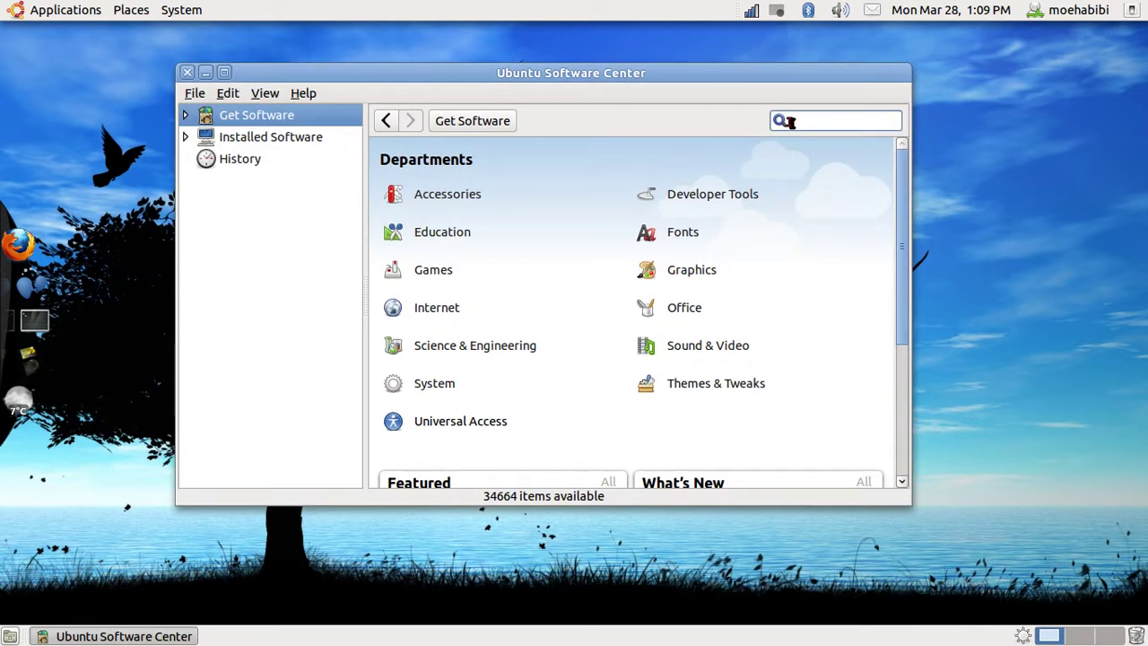
pyautogui.write('vlc')
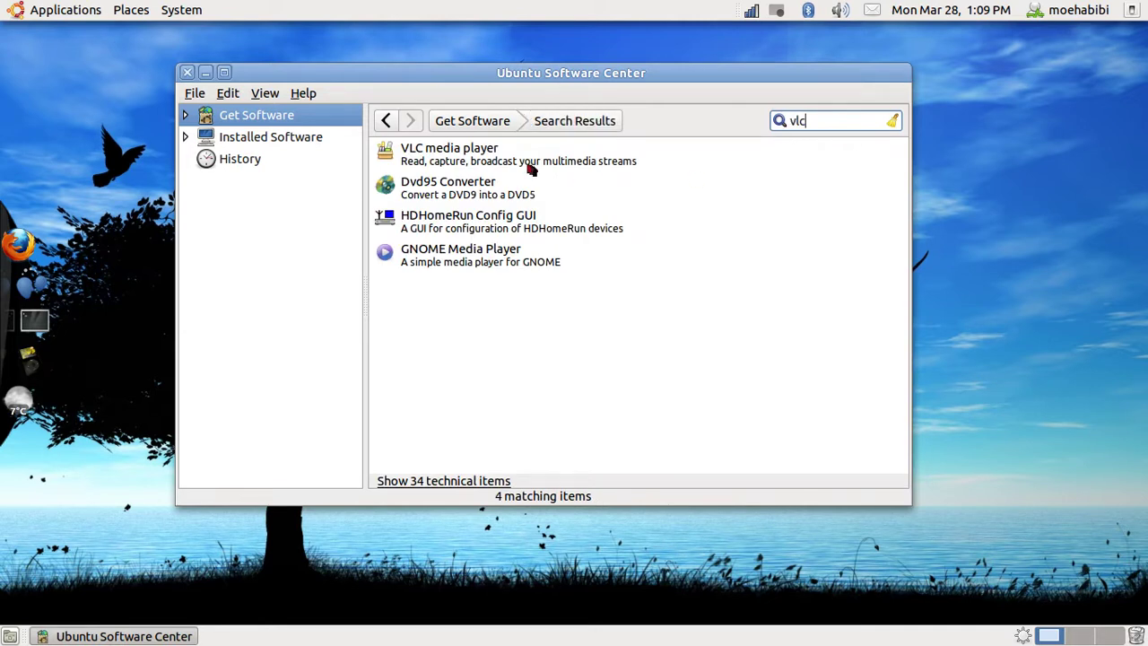
pyautogui.click(475, 160)
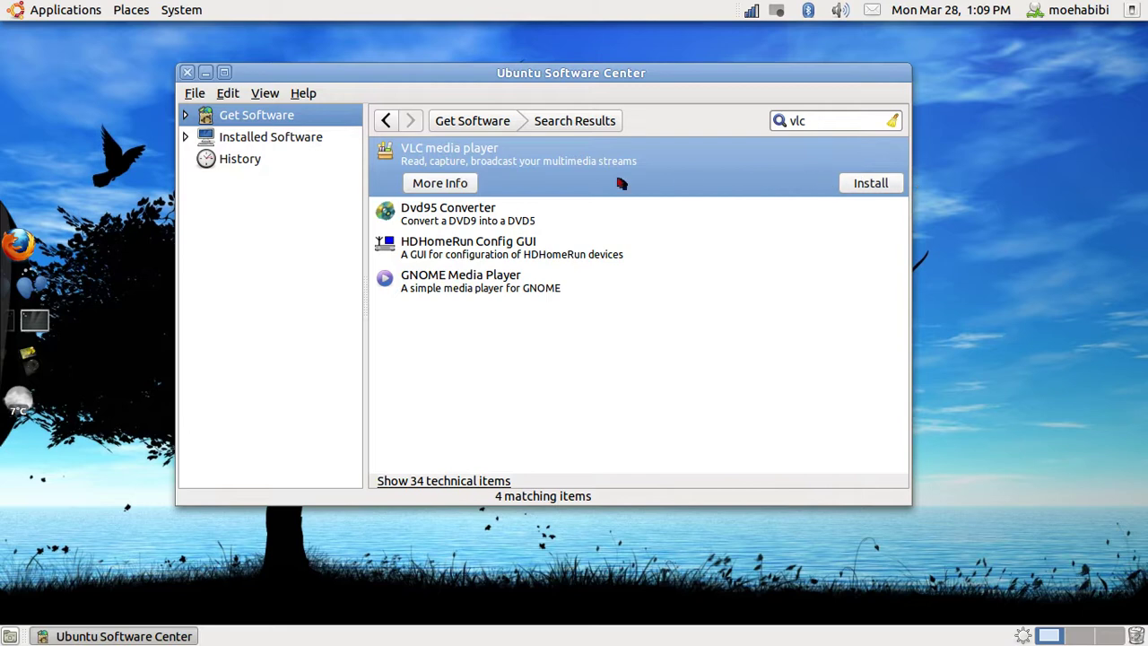
# - Open VLC media player's details page and read its description and supported formats
pyautogui.click(446, 182)
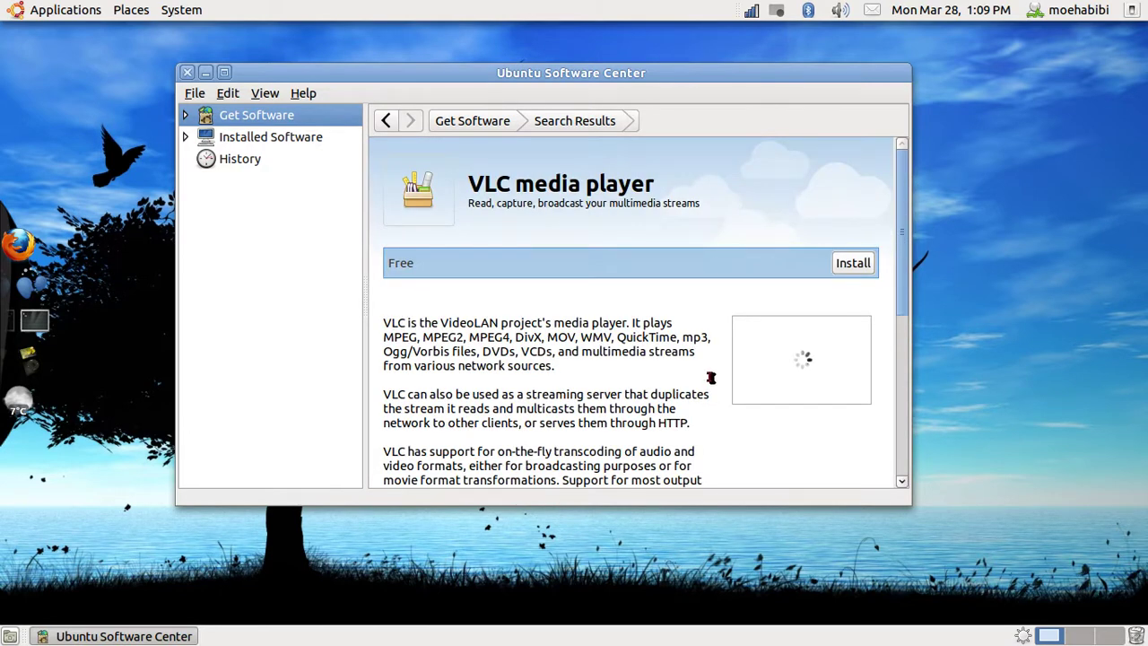
pyautogui.scroll(-2, 425, 312)
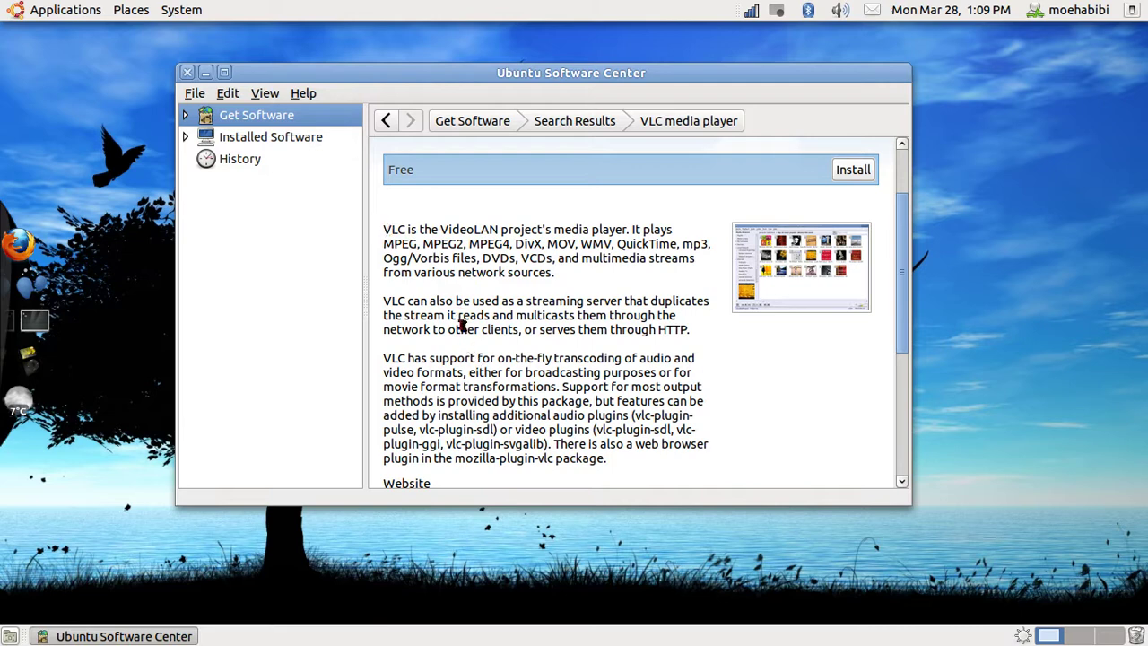
pyautogui.scroll(-3, 488, 336)
pyautogui.scroll(5, 494, 336)
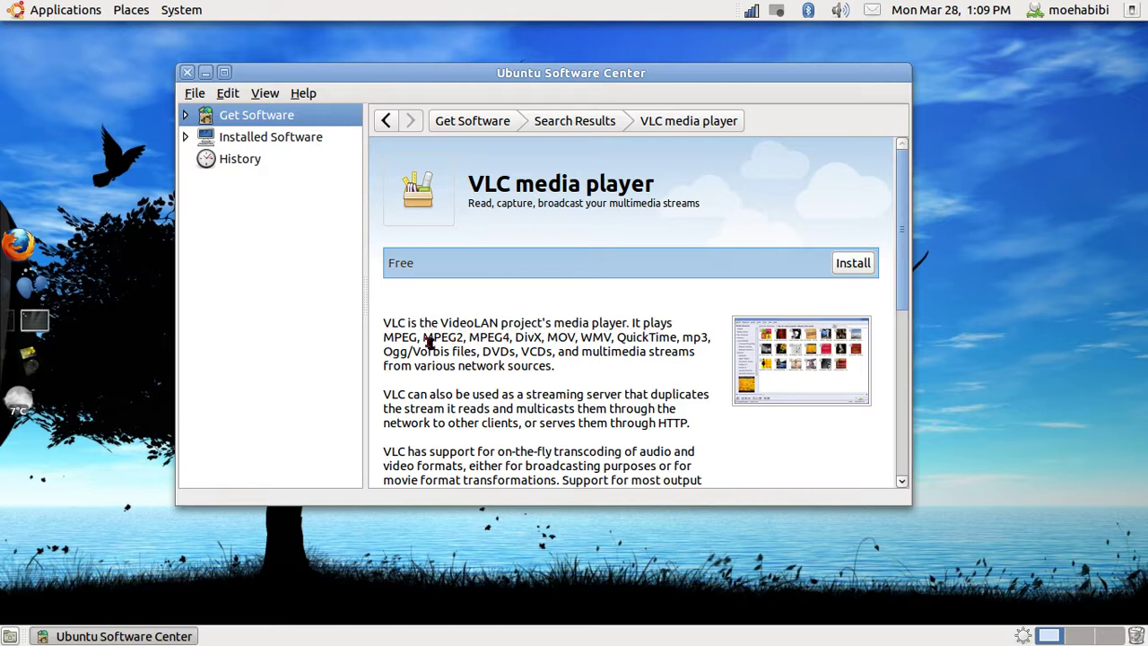
pyautogui.moveTo(398, 337); pyautogui.dragTo(488, 351)
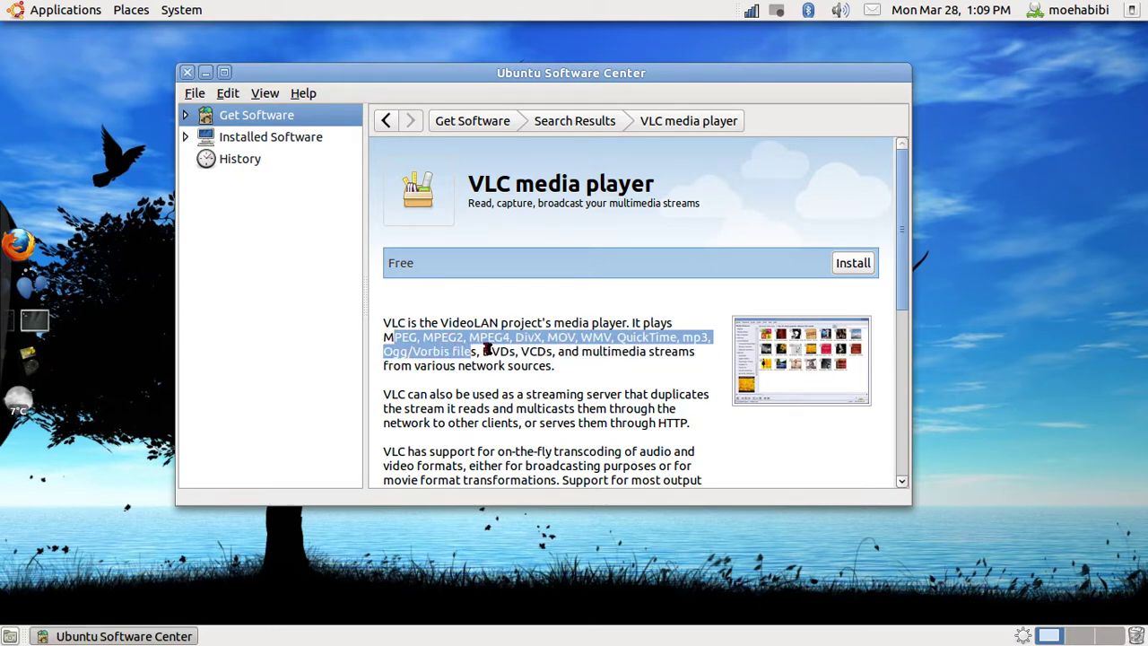
pyautogui.click(520, 351)
pyautogui.scroll(-2, 456, 357)
pyautogui.scroll(-2, 449, 352)
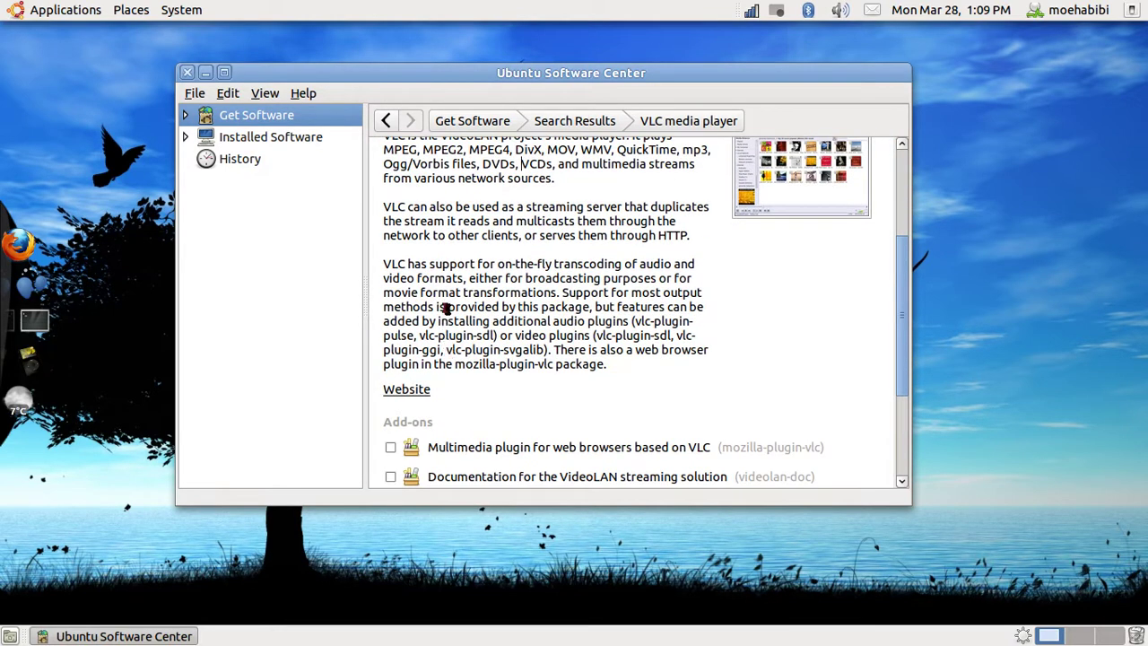
pyautogui.moveTo(460, 306); pyautogui.dragTo(584, 350)
pyautogui.click(481, 305)
# - Review the 14.0MB download size, version 1.1.4-1ubuntu1.4 and the note that updates aren't provided
pyautogui.scroll(-1, 464, 345)
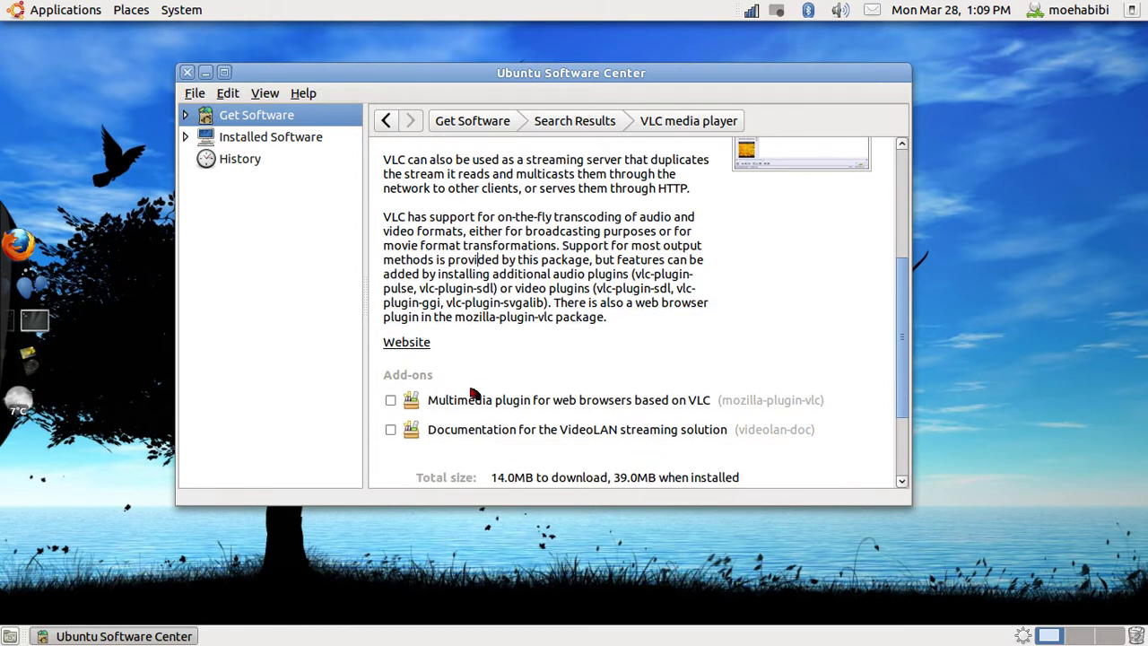
pyautogui.scroll(-1, 487, 396)
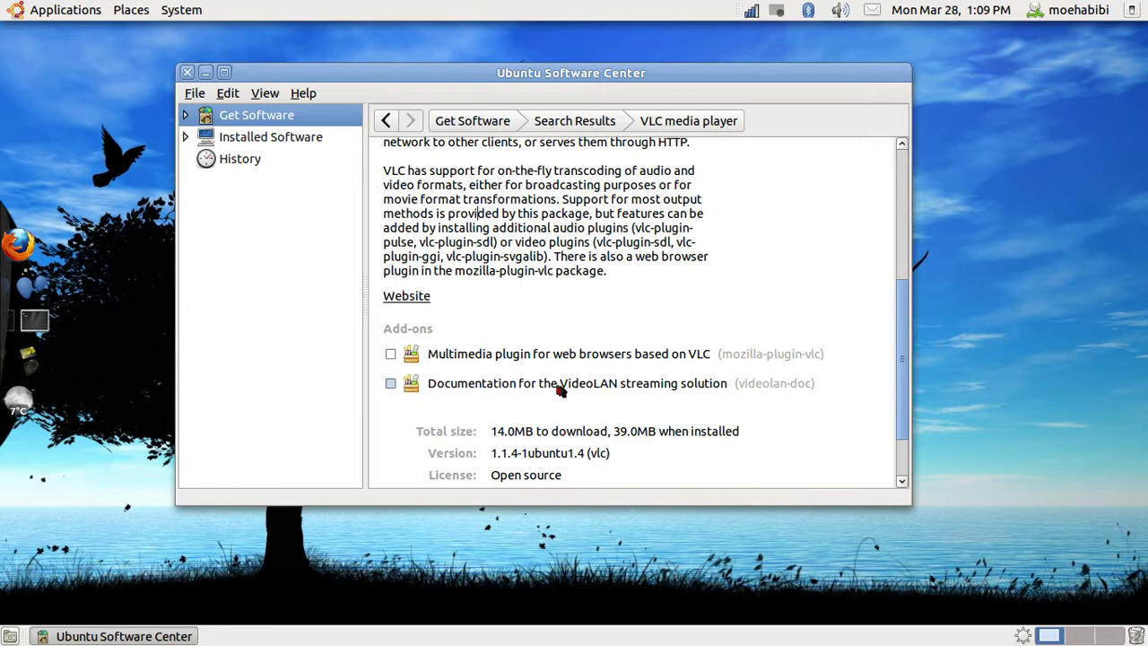
pyautogui.scroll(-2, 533, 349)
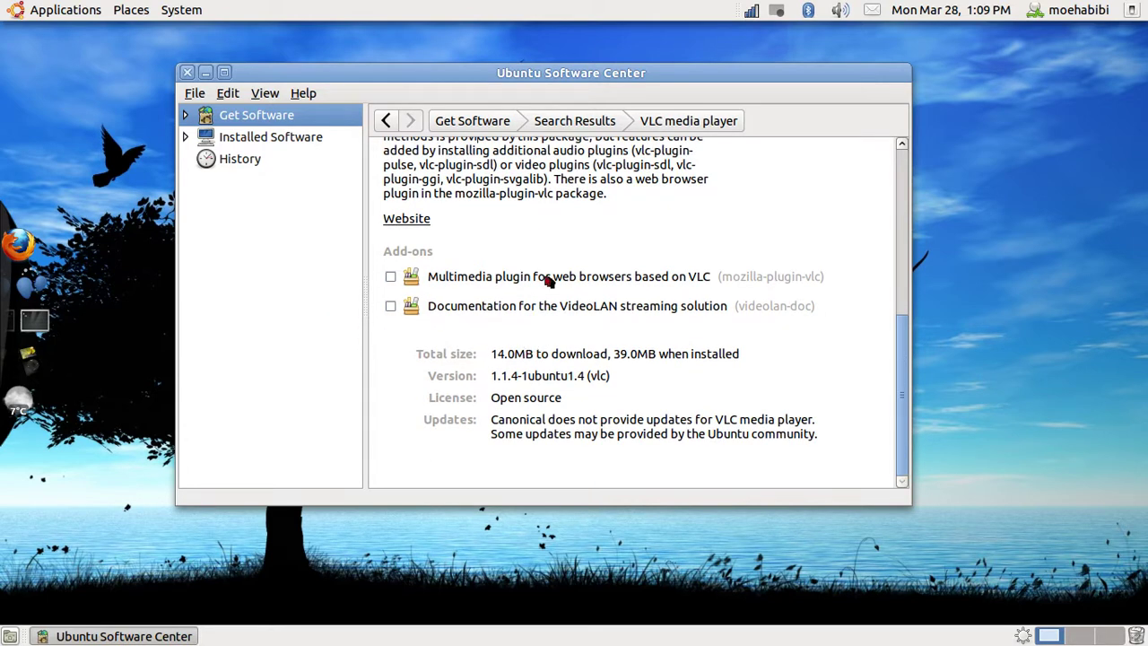
pyautogui.scroll(5, 548, 280)
pyautogui.scroll(-5, 548, 281)
pyautogui.moveTo(493, 351); pyautogui.dragTo(592, 352)
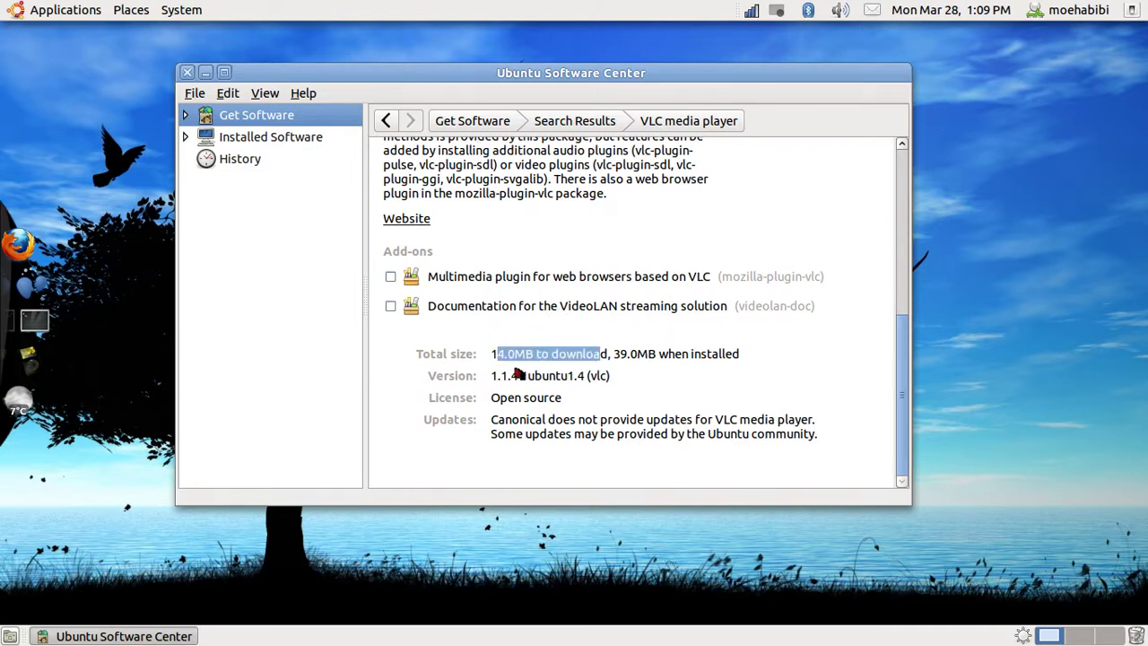
pyautogui.moveTo(520, 375); pyautogui.dragTo(560, 375)
pyautogui.moveTo(498, 401); pyautogui.dragTo(631, 429)
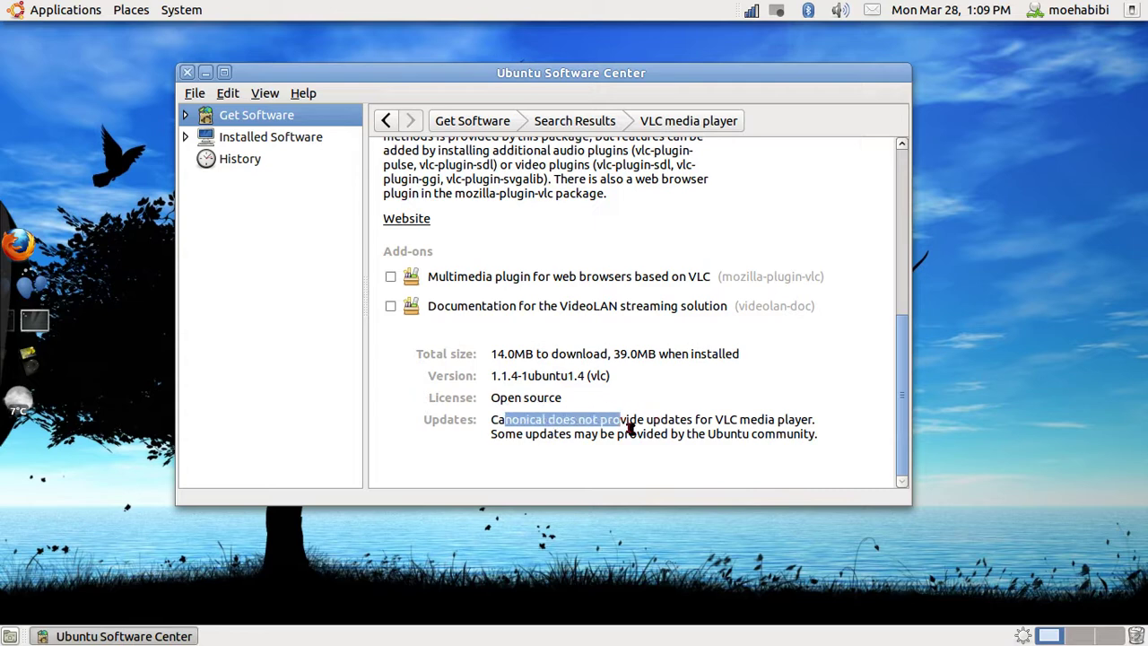
pyautogui.click(536, 422)
pyautogui.moveTo(562, 418); pyautogui.dragTo(791, 419)
pyautogui.scroll(5, 768, 410)
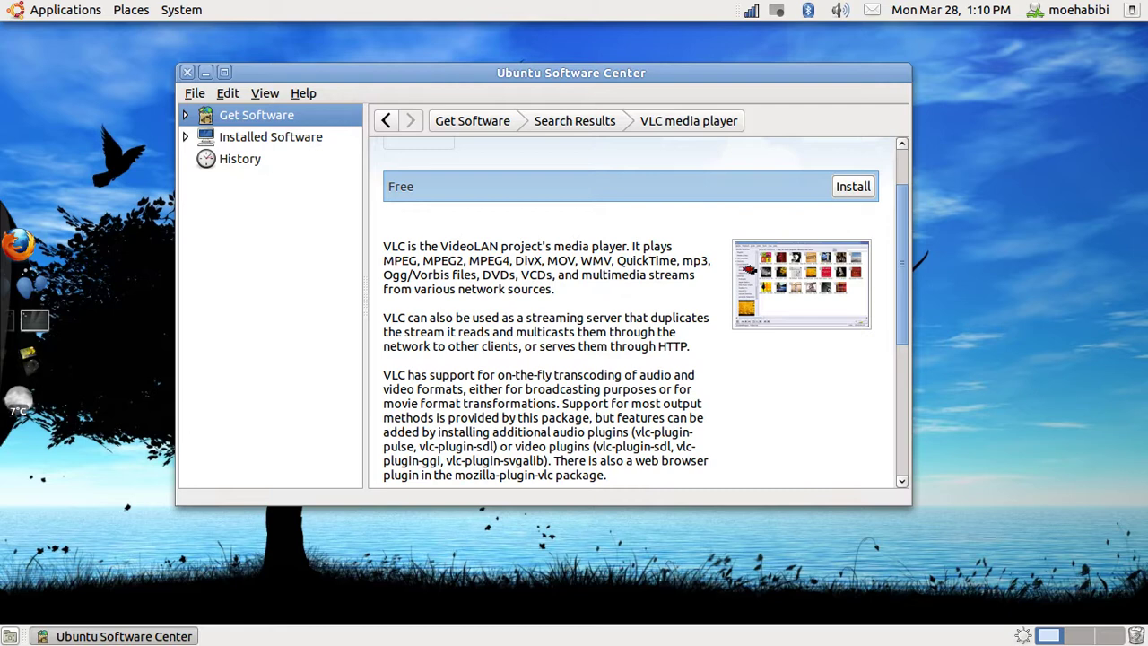
# - View the VLC media player screenshot at full size and reposition its window
pyautogui.click(830, 259)
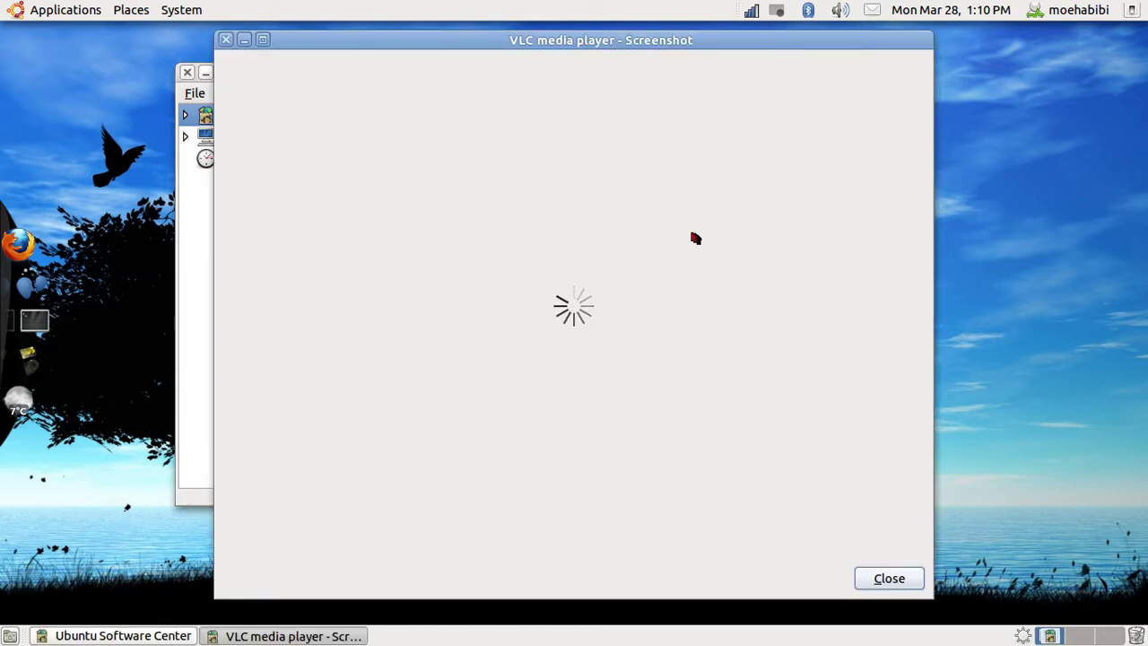
pyautogui.moveTo(595, 42); pyautogui.dragTo(517, 42)
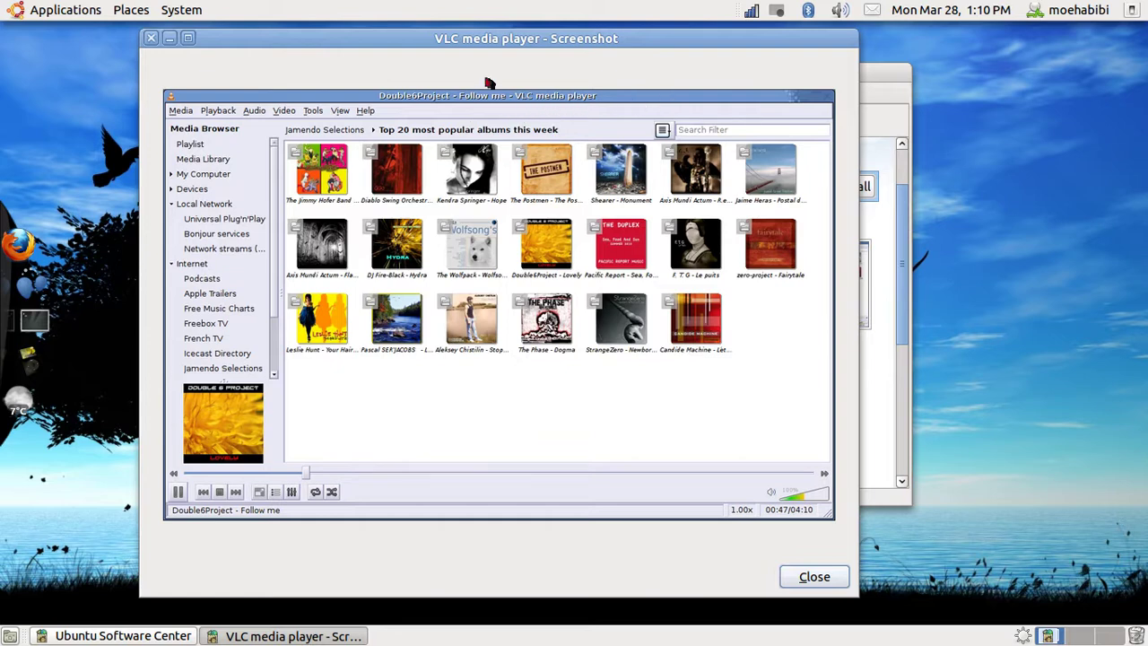
pyautogui.moveTo(268, 54); pyautogui.dragTo(423, 73)
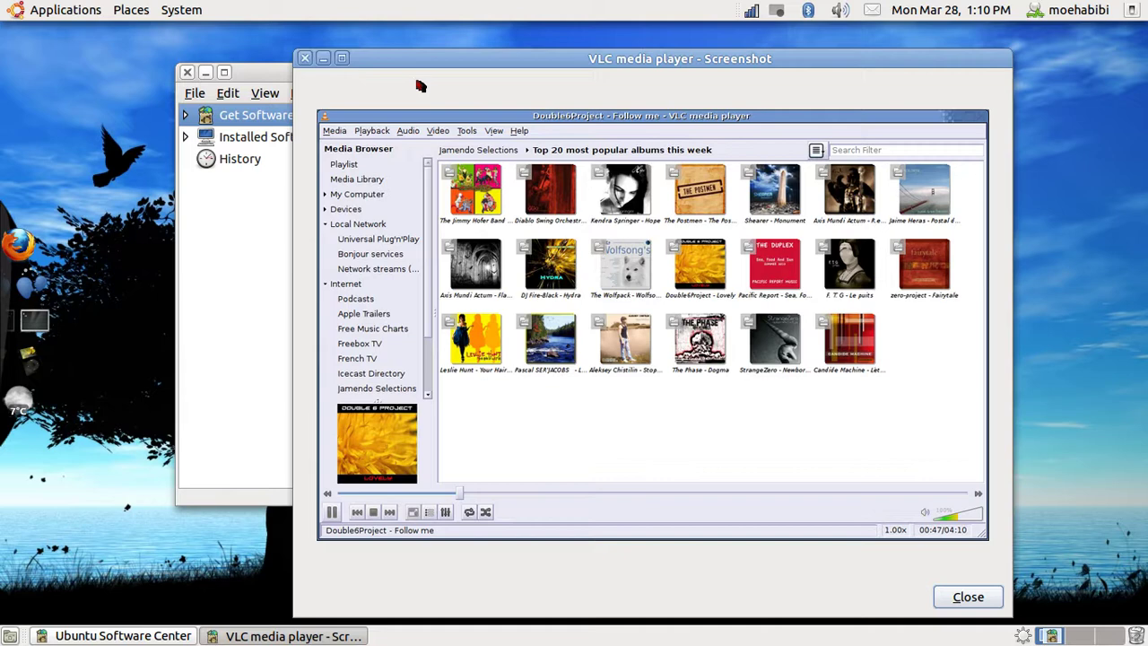
# - Close the screenshot and install VLC media player, authenticating with the account password
pyautogui.click(305, 57)
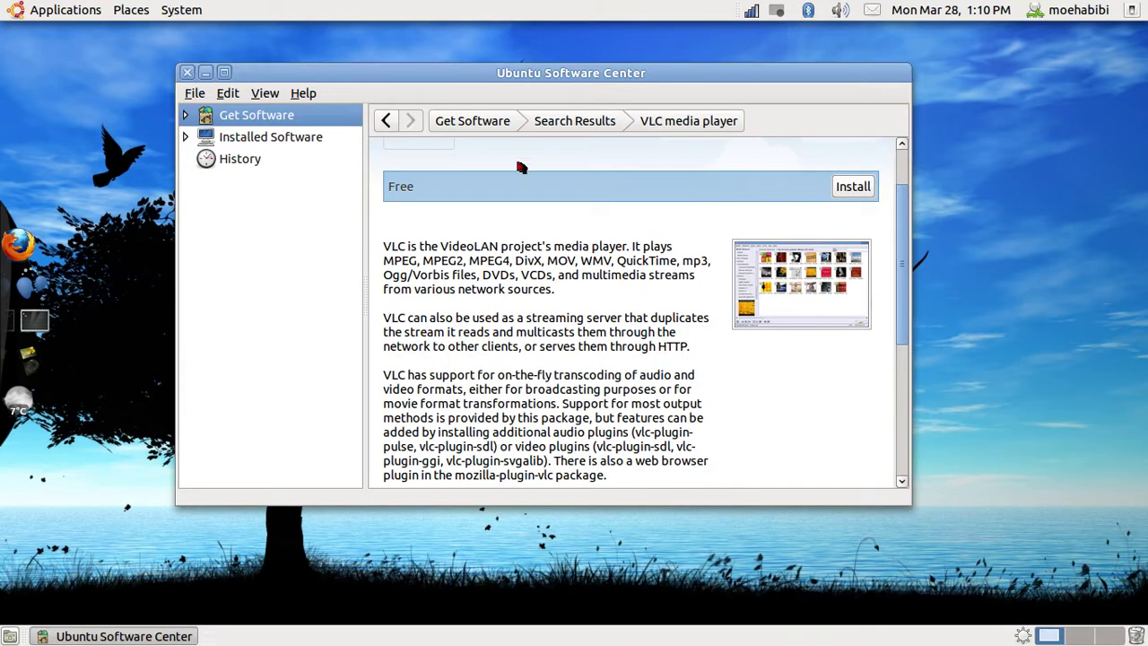
pyautogui.click(853, 187)
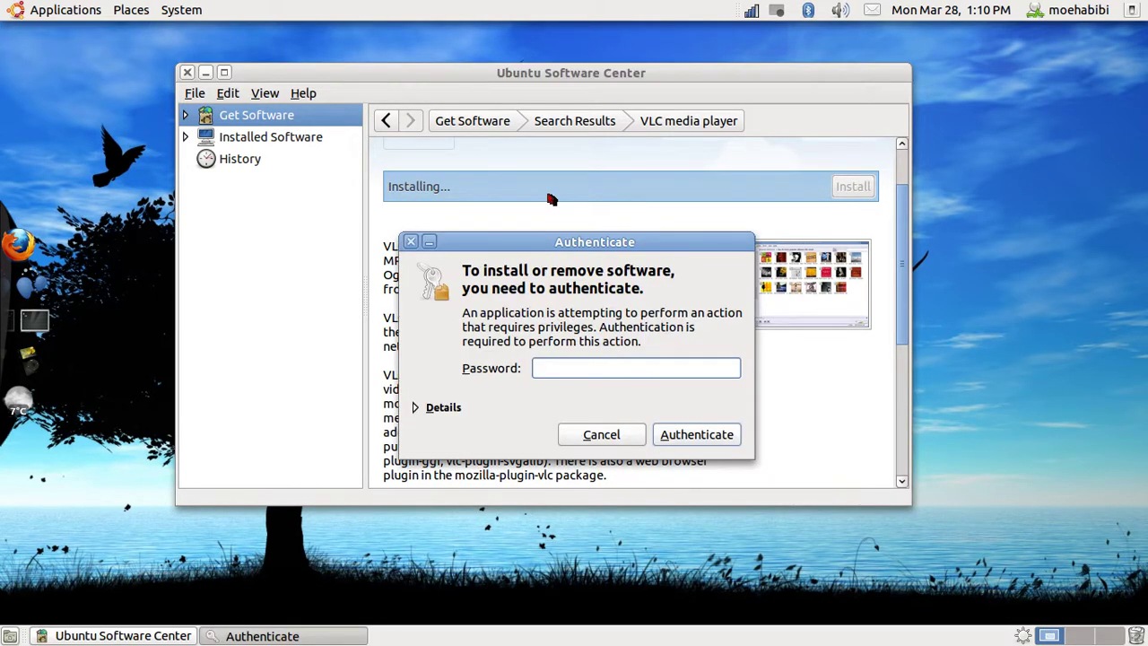
pyautogui.write('•••••••')
pyautogui.press('Return')
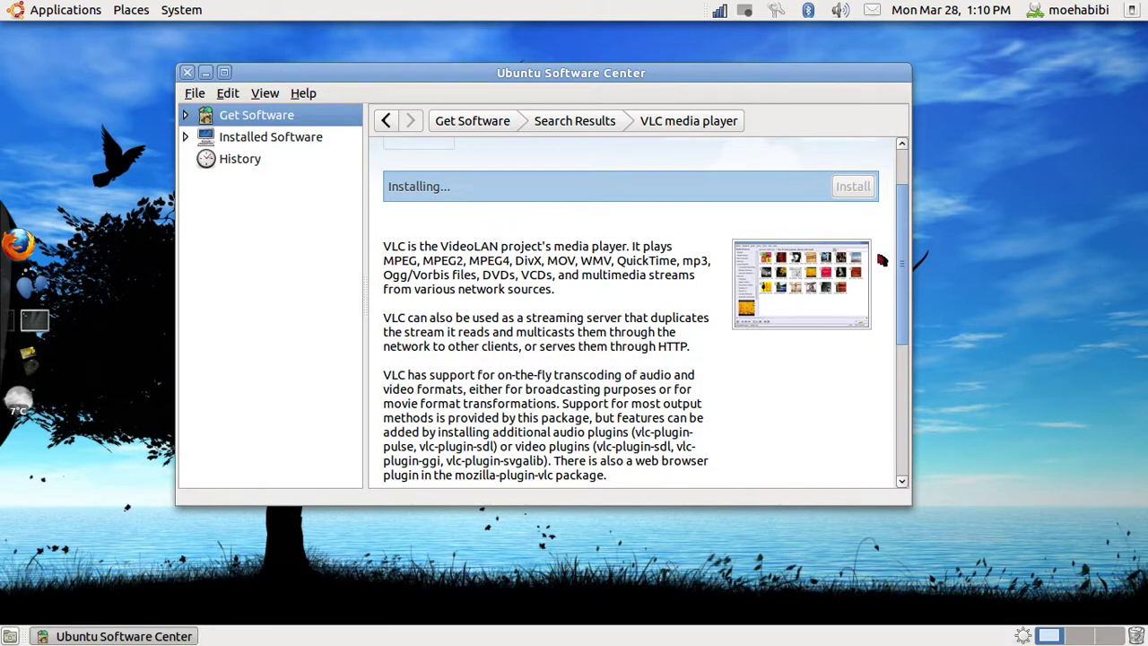
# - Check the VLC download under In Progress, then return to its details page
pyautogui.moveTo(905, 207); pyautogui.dragTo(905, 181)
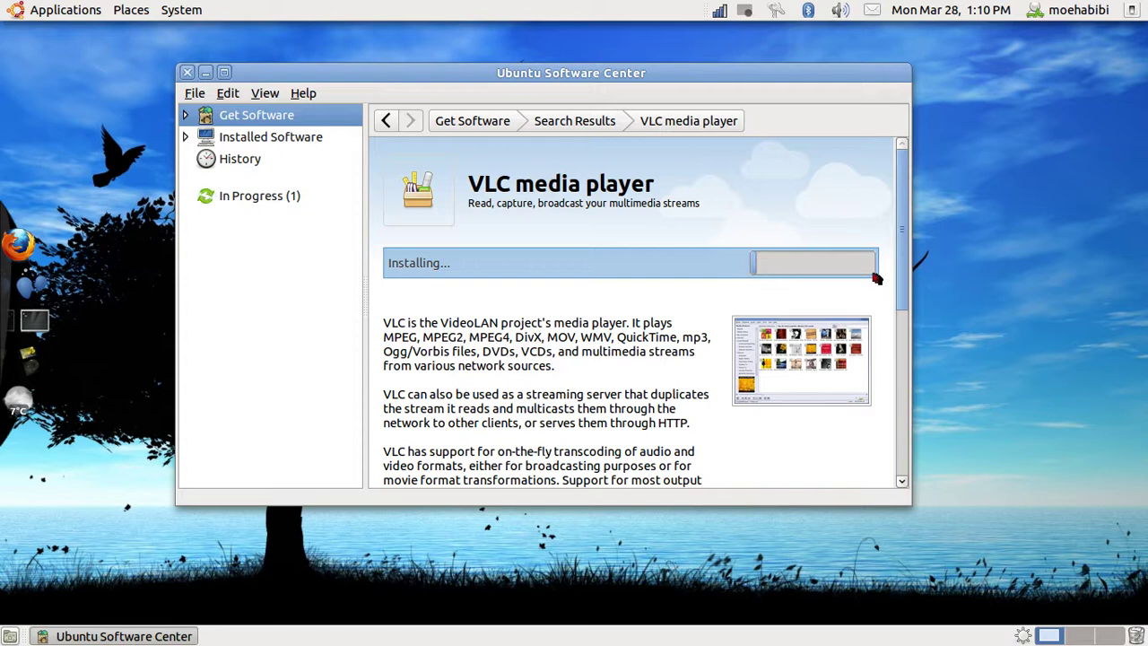
pyautogui.click(256, 202)
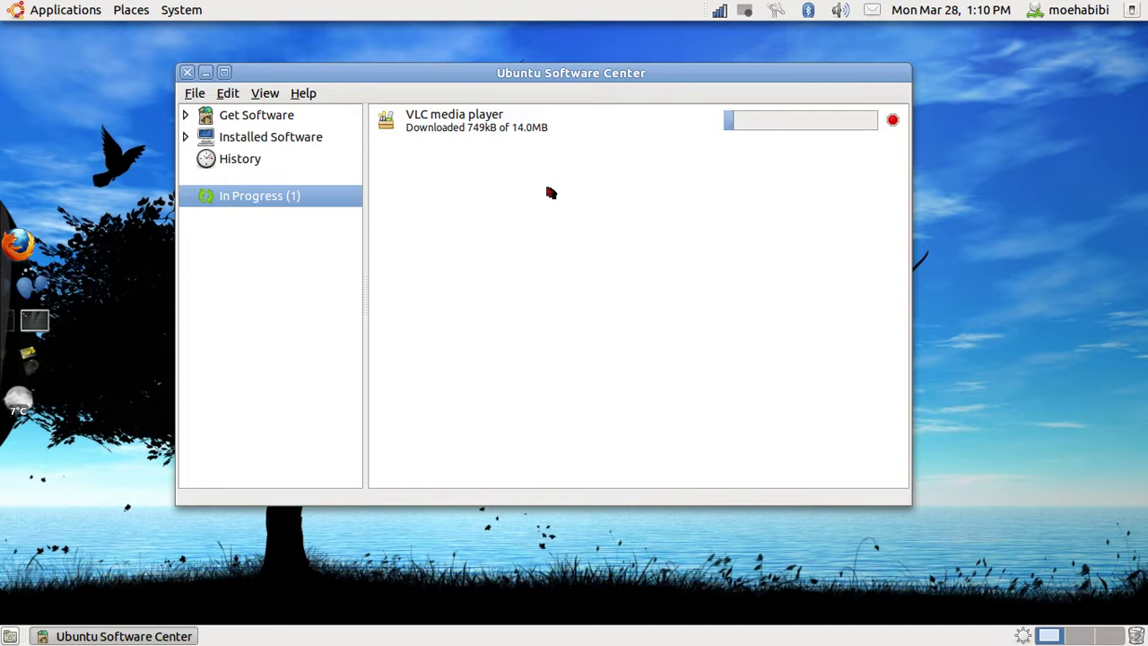
pyautogui.click(454, 142)
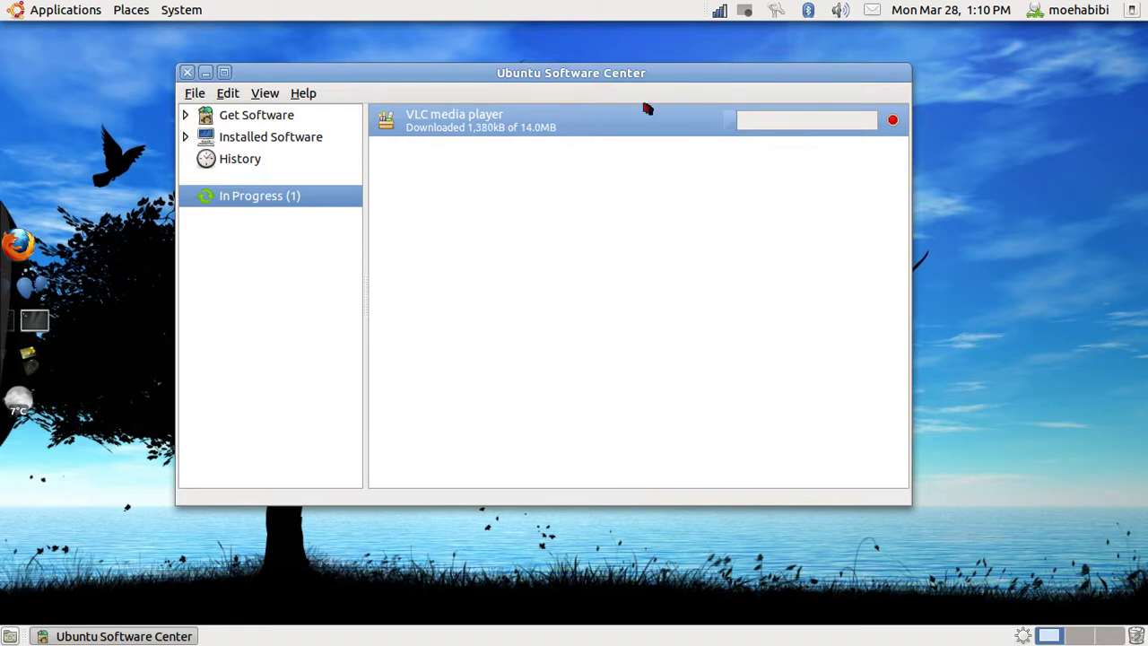
pyautogui.click(257, 117)
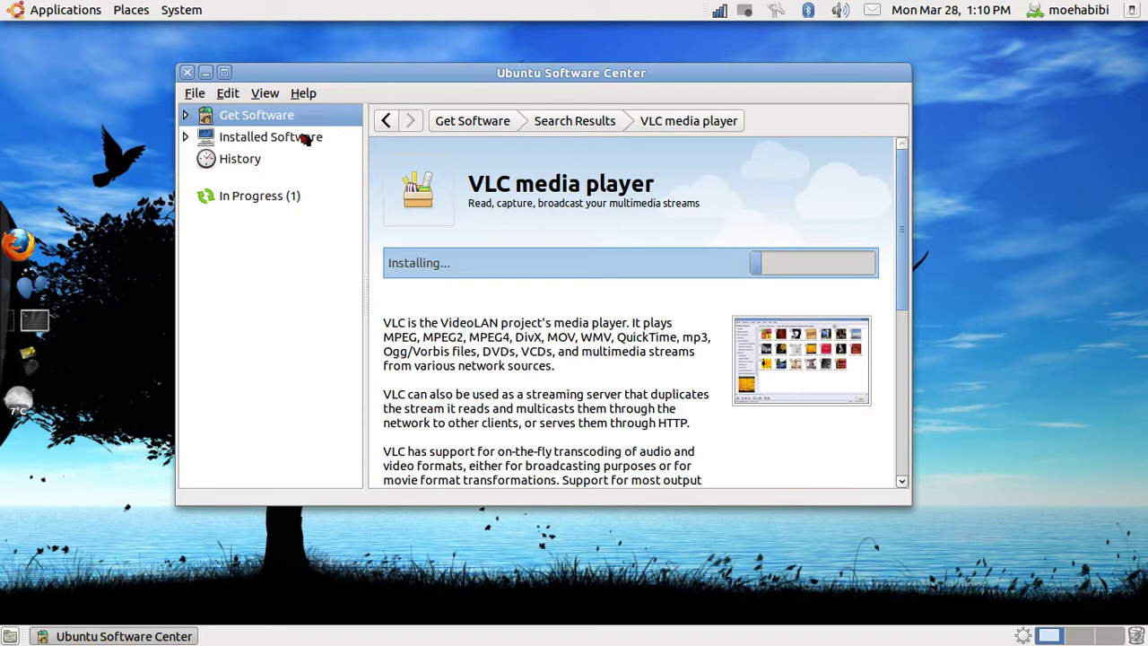
# - Back on the departments page, search the catalogue for 'torrent' instead of 'utorrent'
pyautogui.click(479, 127)
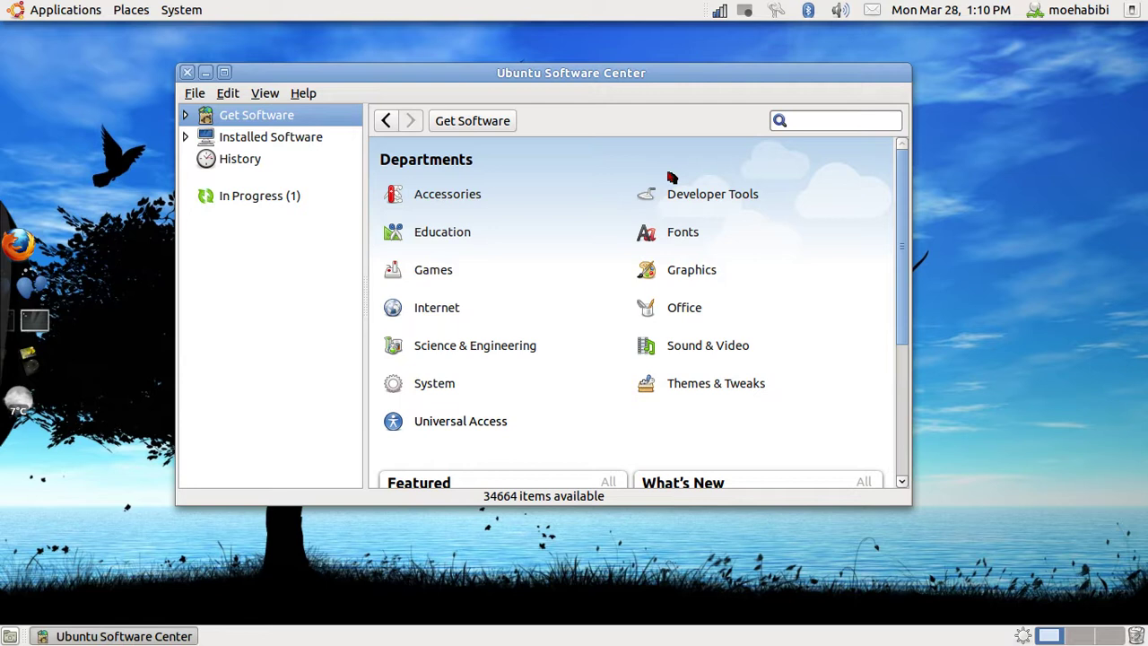
pyautogui.click(848, 119)
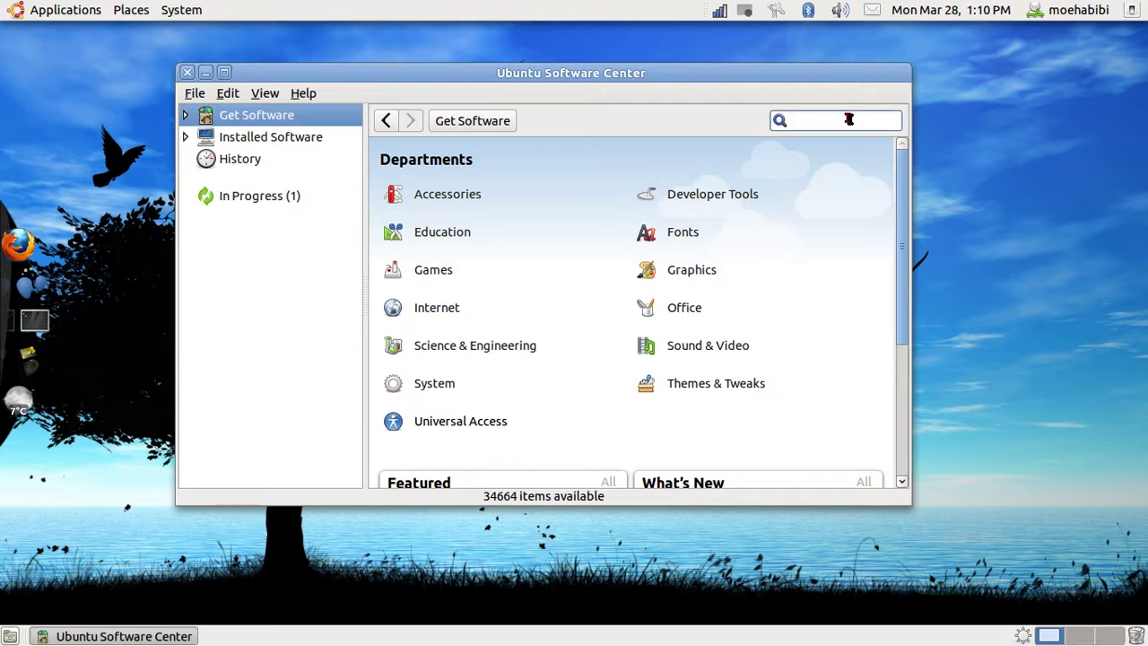
pyautogui.write('utorrent')
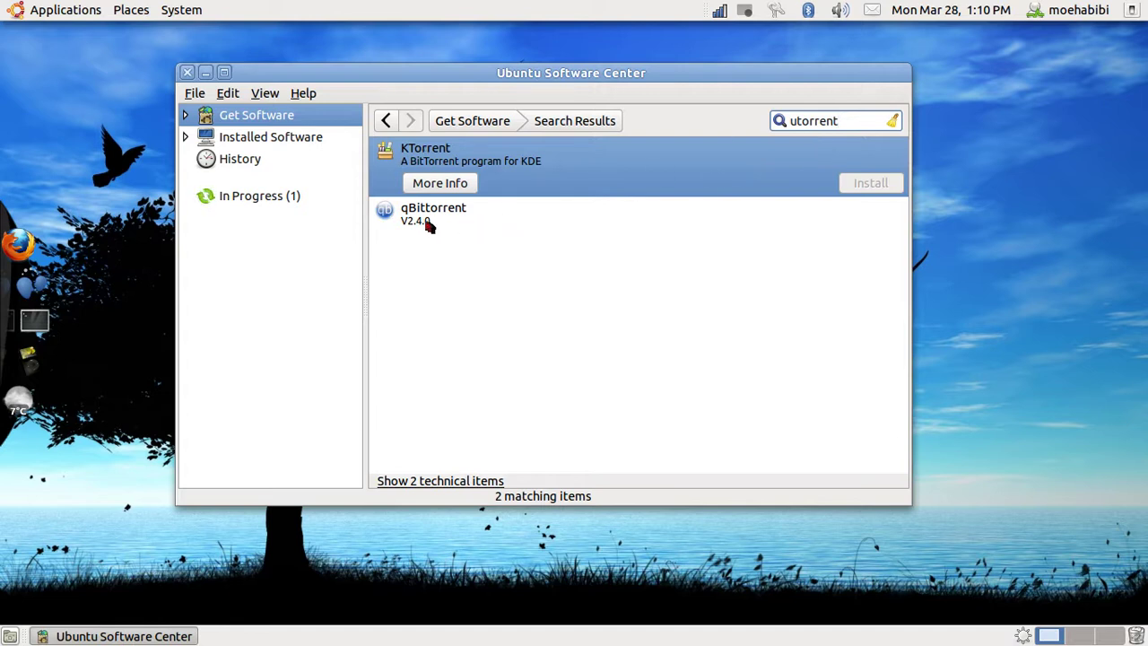
pyautogui.moveTo(844, 125); pyautogui.dragTo(679, 124)
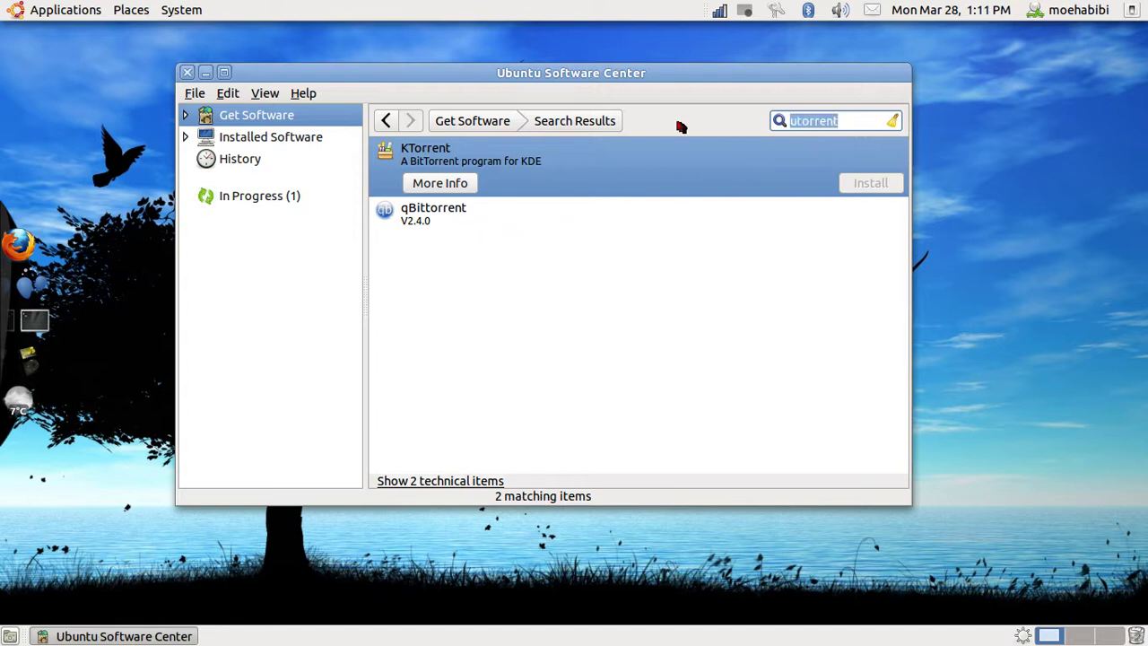
pyautogui.press('BackSpace')
pyautogui.write('torrent')
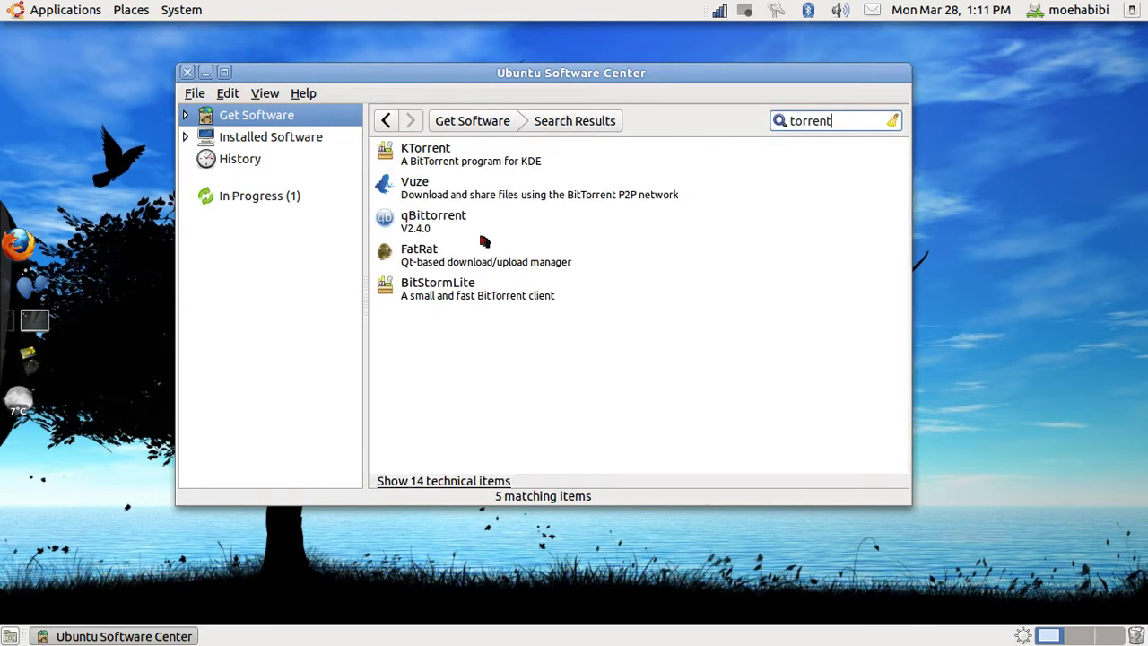
# - Look over KTorrent, Vuze, qBittorrent, FatRat and BitStormLite, then open FatRat's details page
pyautogui.click(442, 148)
pyautogui.click(485, 216)
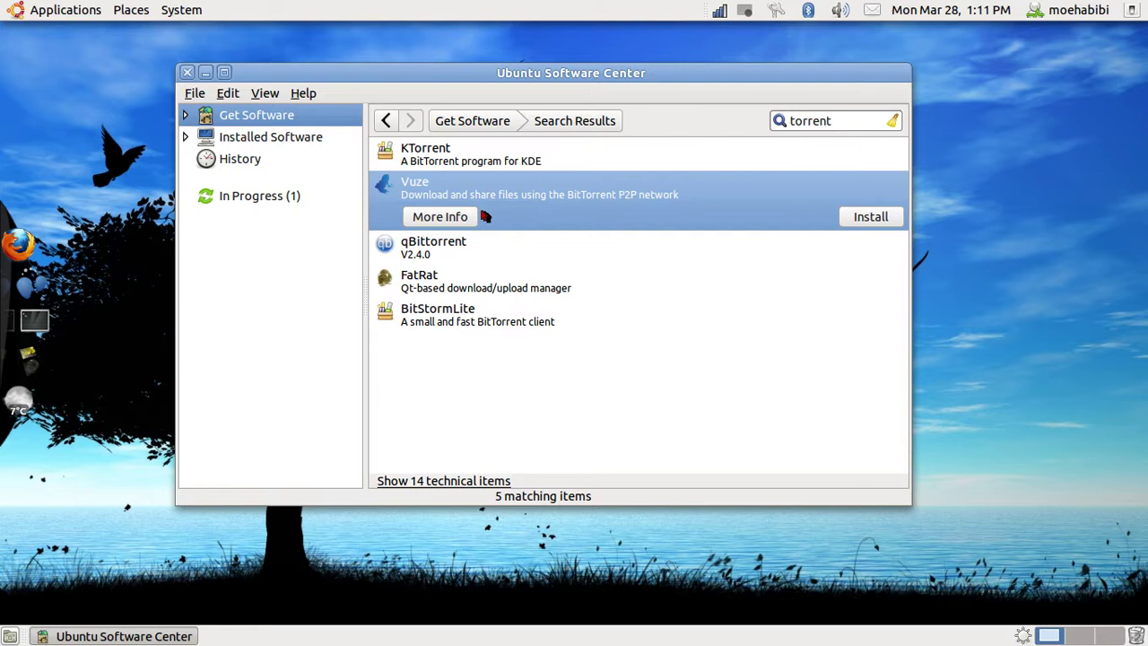
pyautogui.click(462, 255)
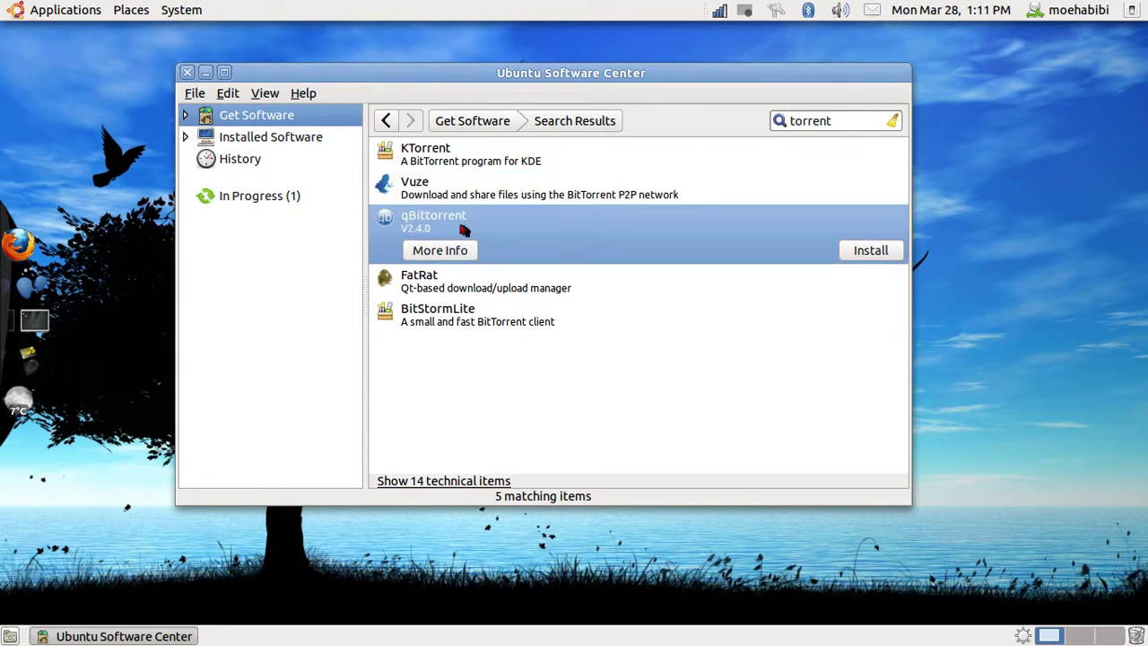
pyautogui.click(489, 286)
pyautogui.click(503, 318)
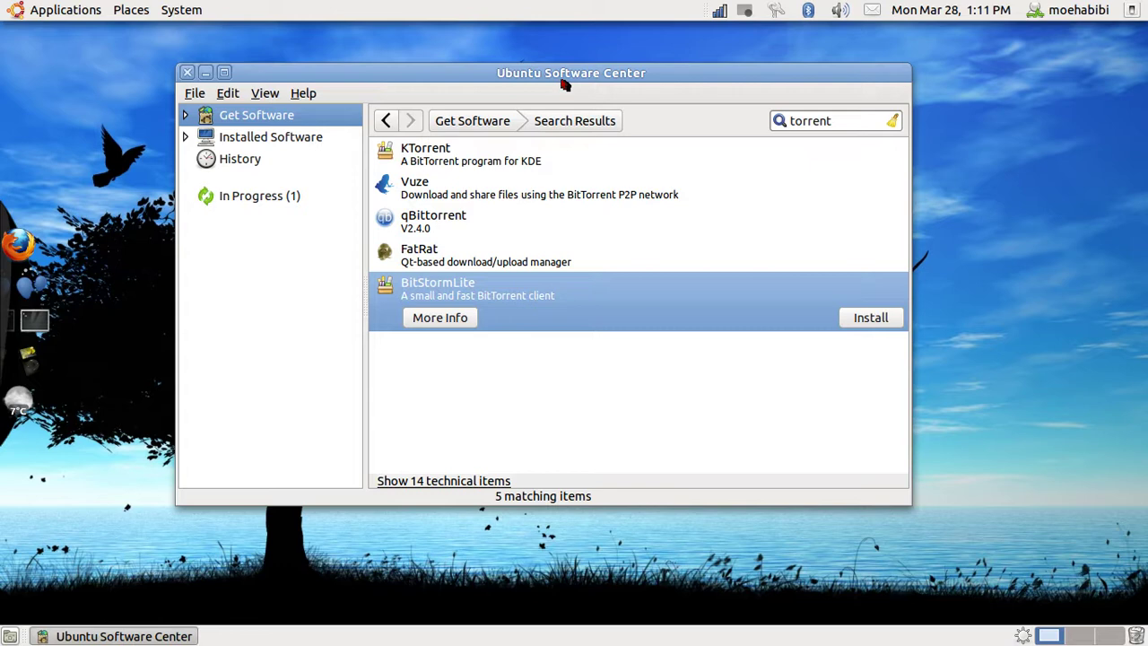
pyautogui.click(426, 255)
pyautogui.click(462, 283)
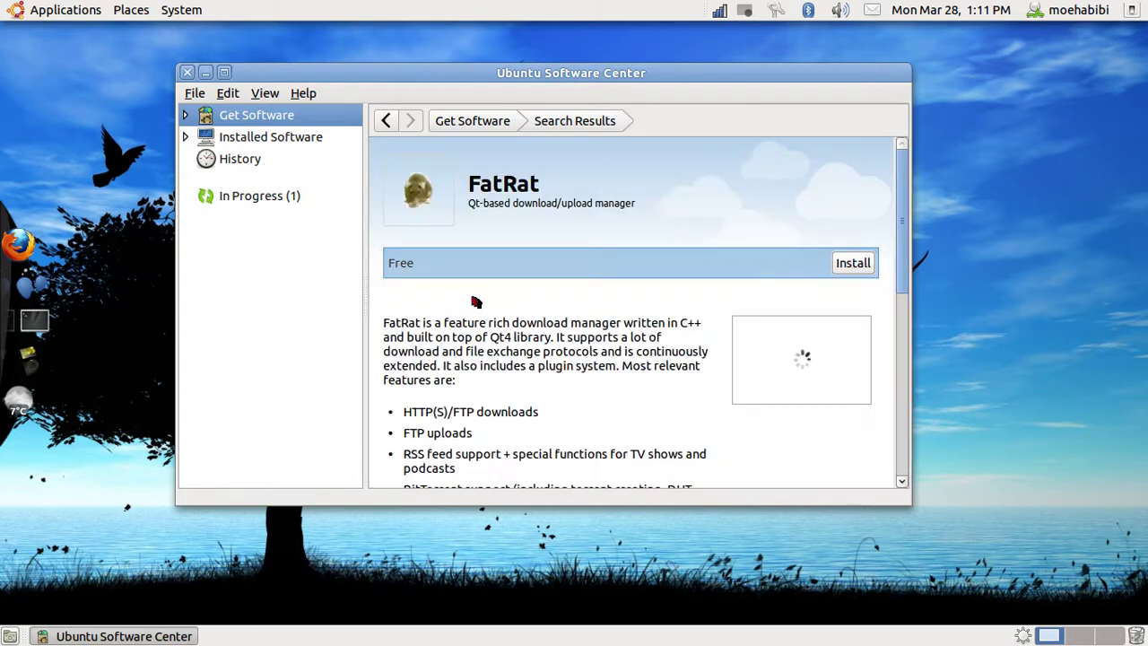
pyautogui.scroll(-2, 502, 309)
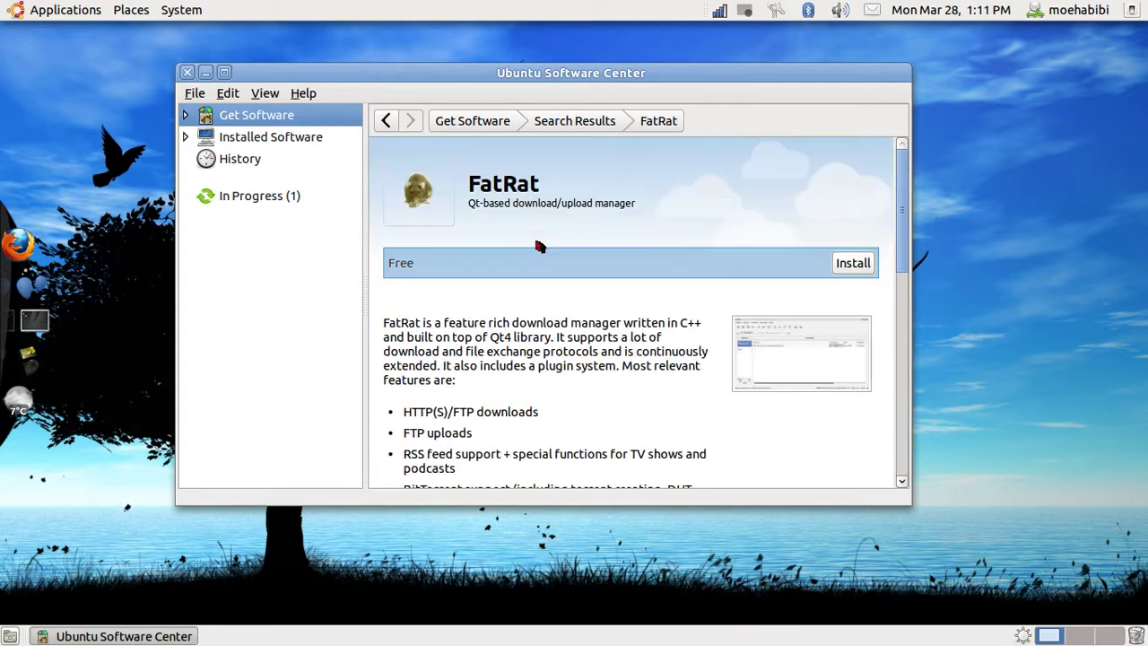
pyautogui.click(505, 120)
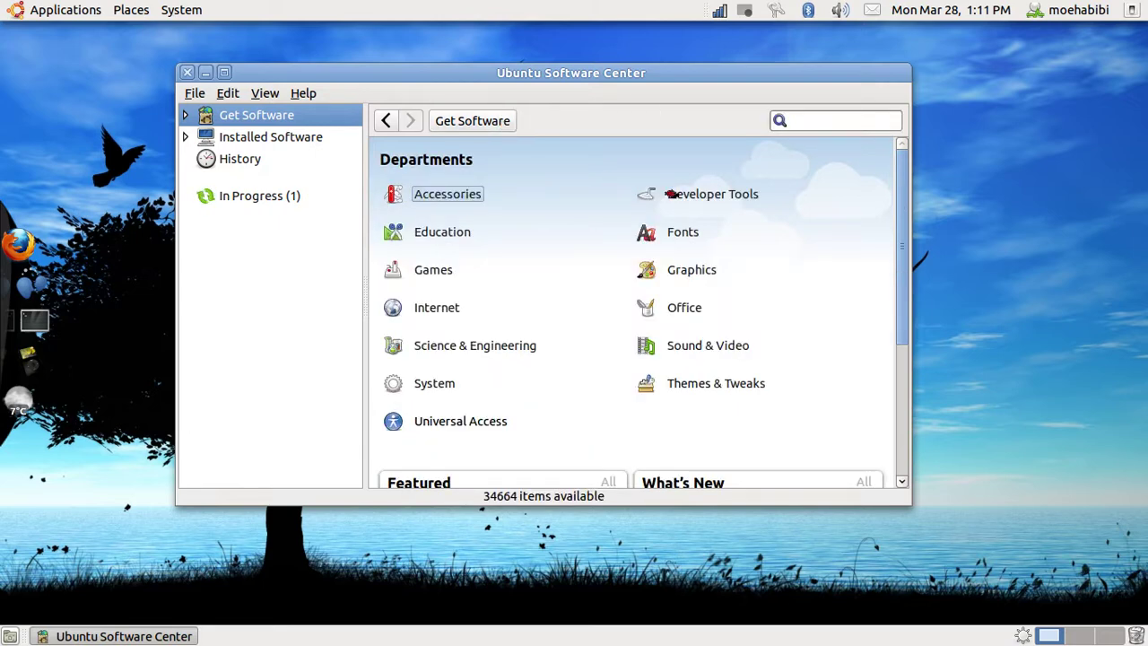
pyautogui.click(85, 11)
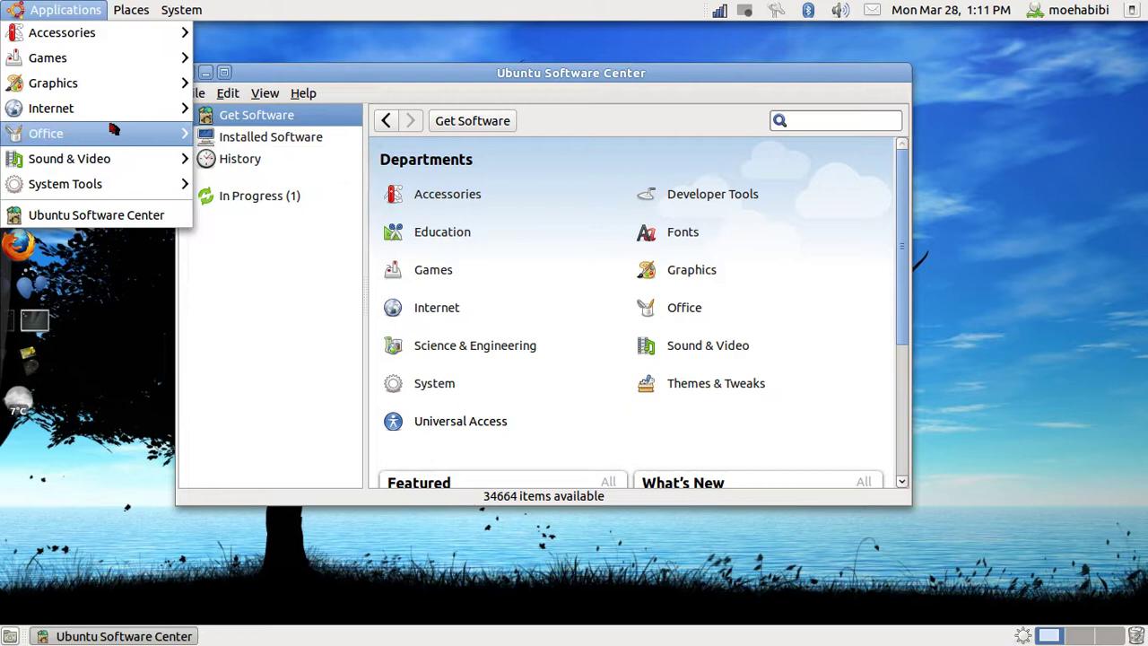
pyautogui.moveTo(114, 111)
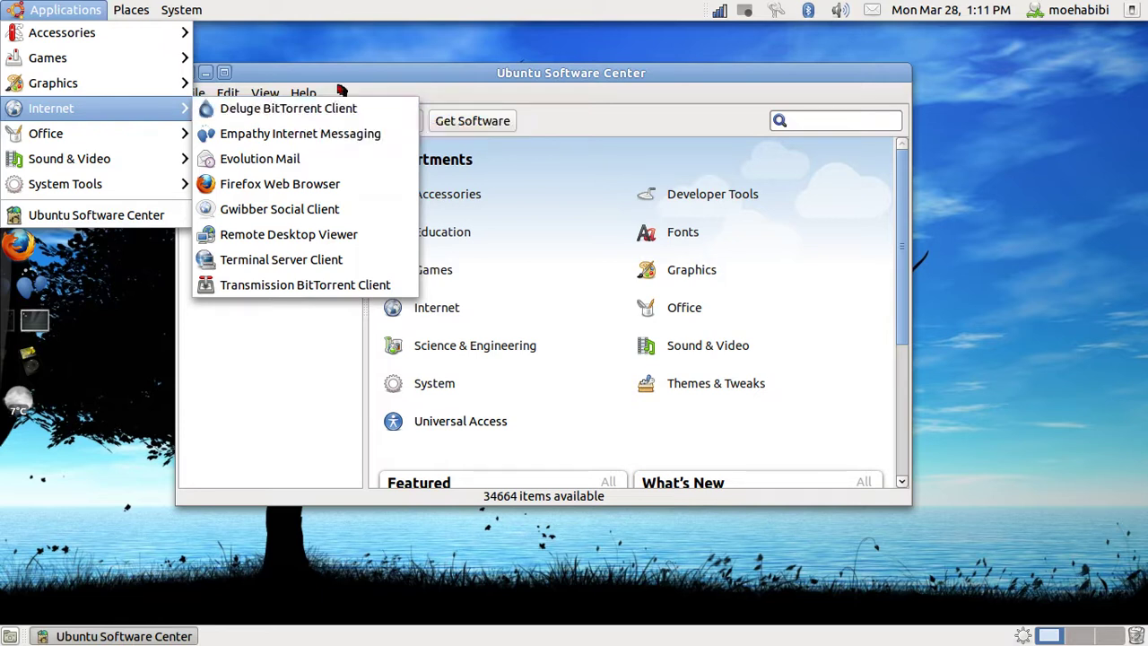
pyautogui.click(259, 95)
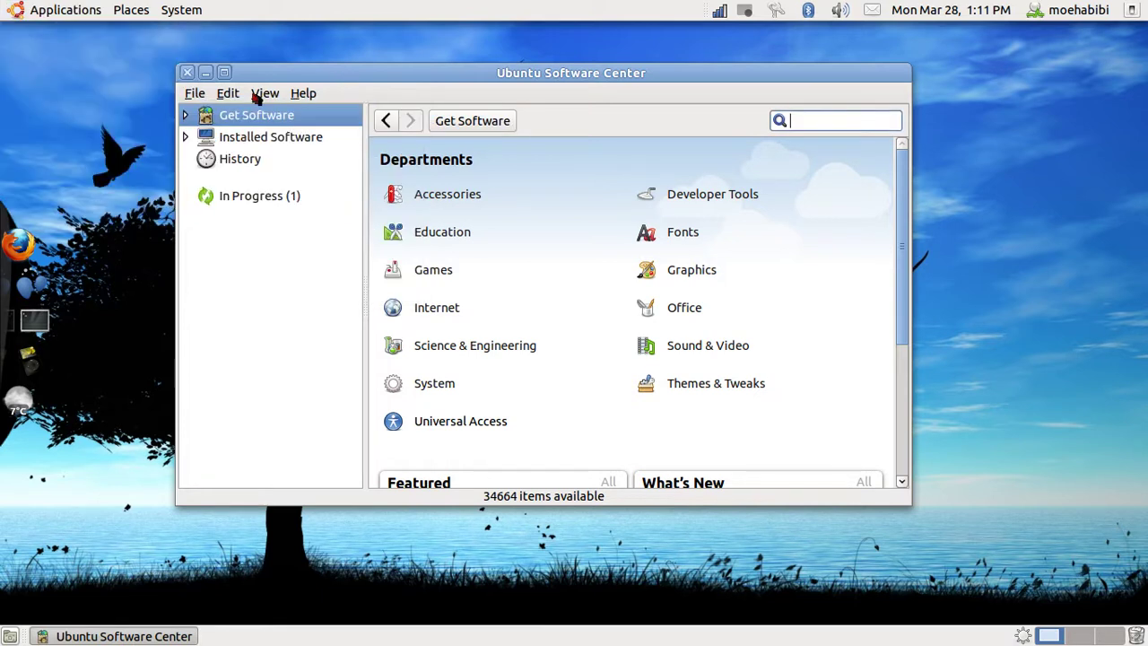
# - Search 'deluge', view the installed Deluge BitTorrent Client's details, then launch Deluge from Applications
pyautogui.click(847, 121)
pyautogui.write('deluge')
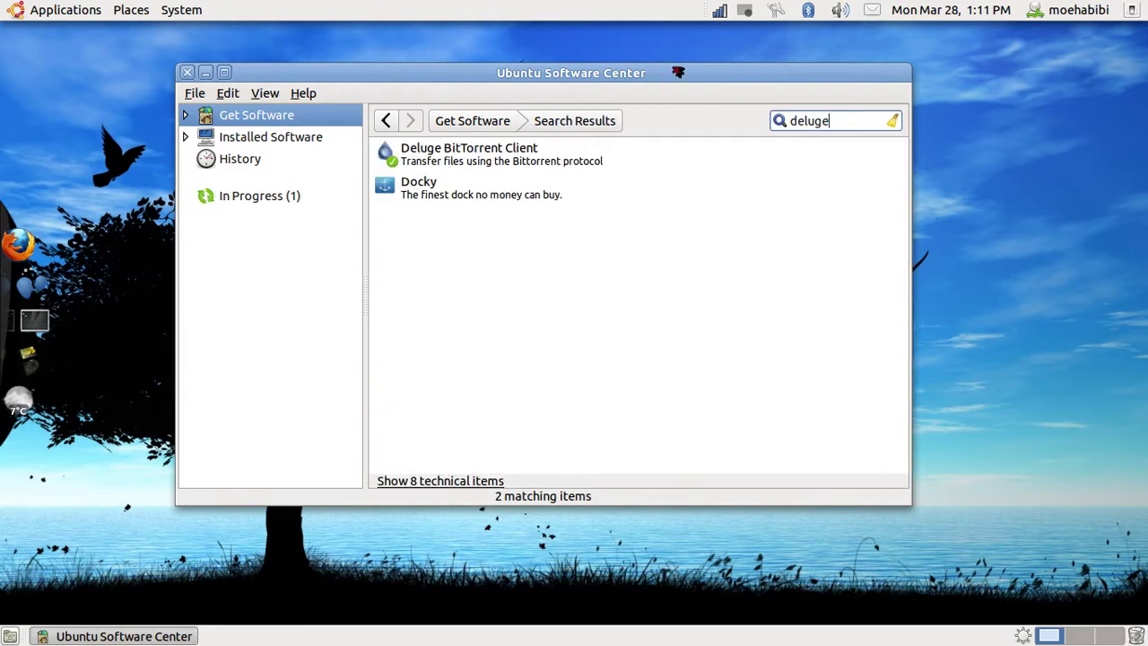
pyautogui.click(491, 162)
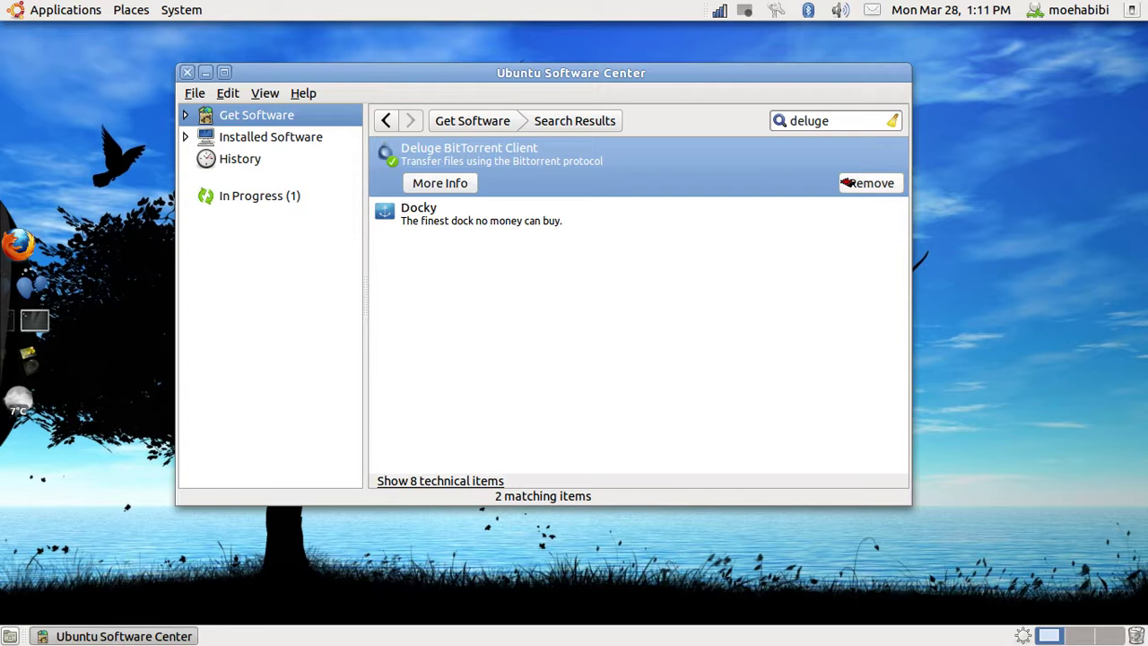
pyautogui.click(439, 183)
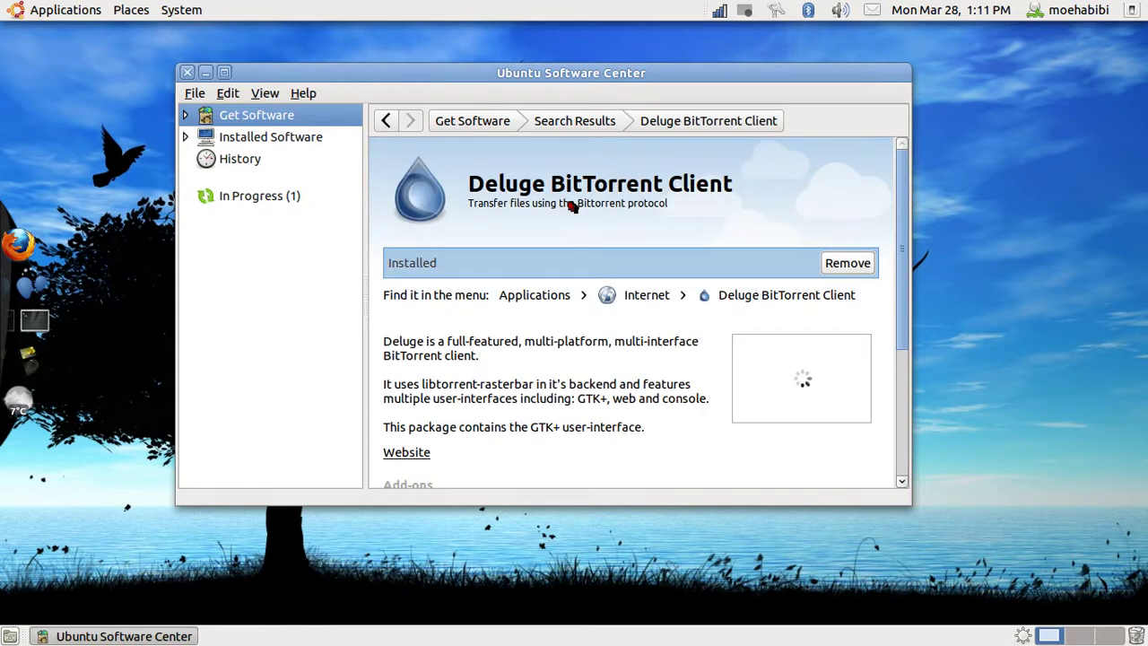
pyautogui.scroll(-3, 699, 298)
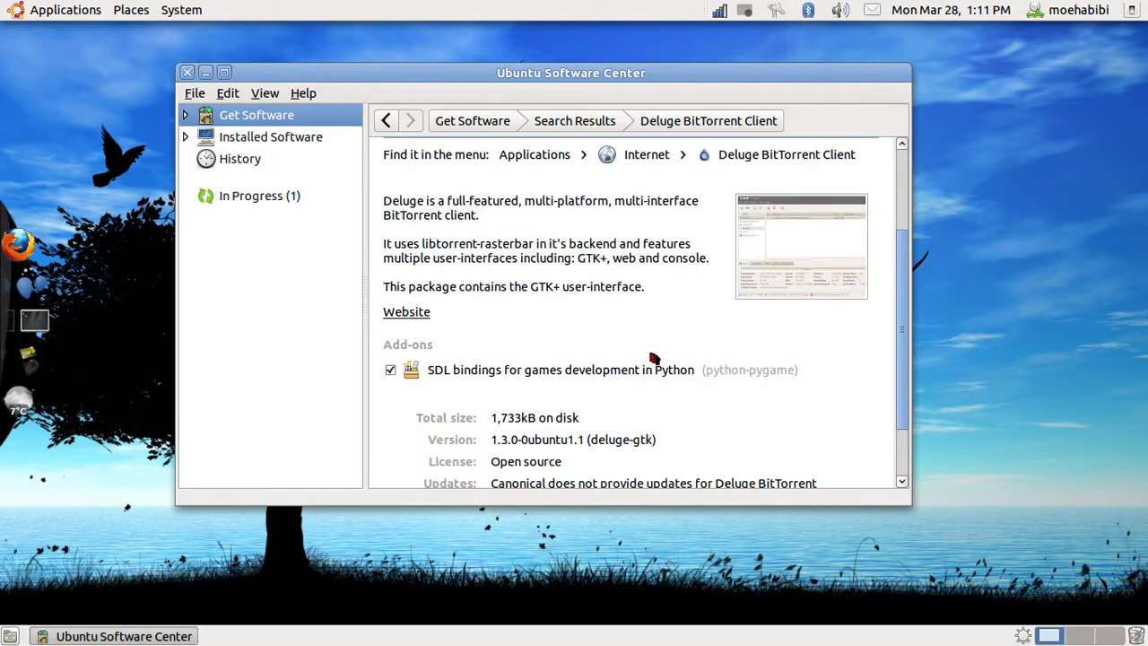
pyautogui.click(54, 14)
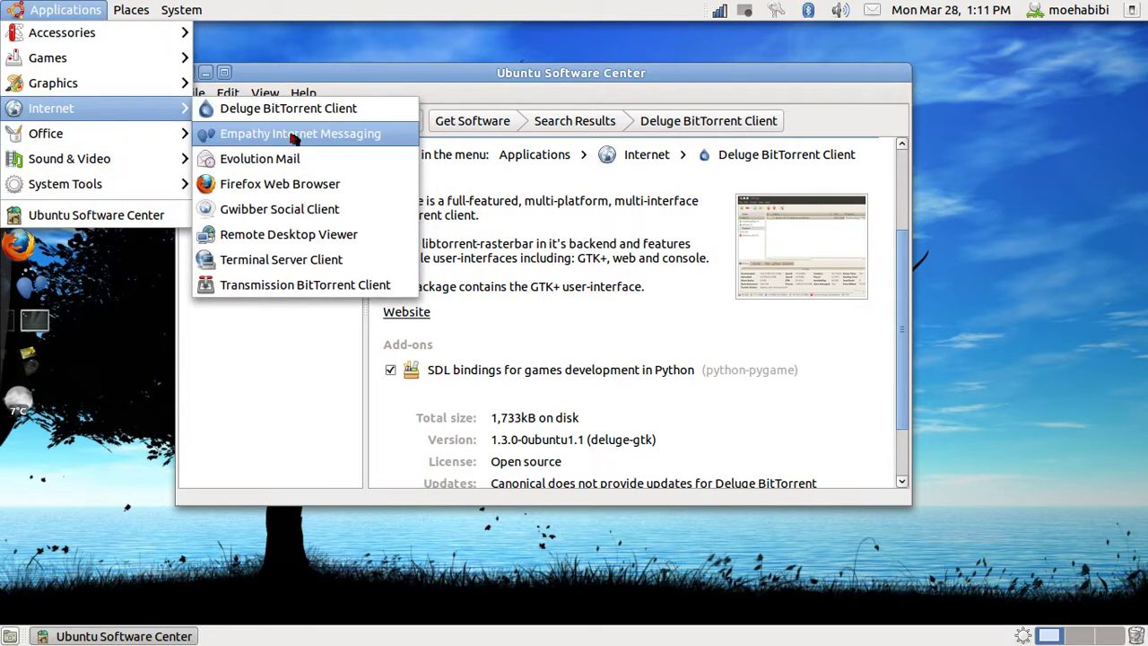
pyautogui.click(288, 112)
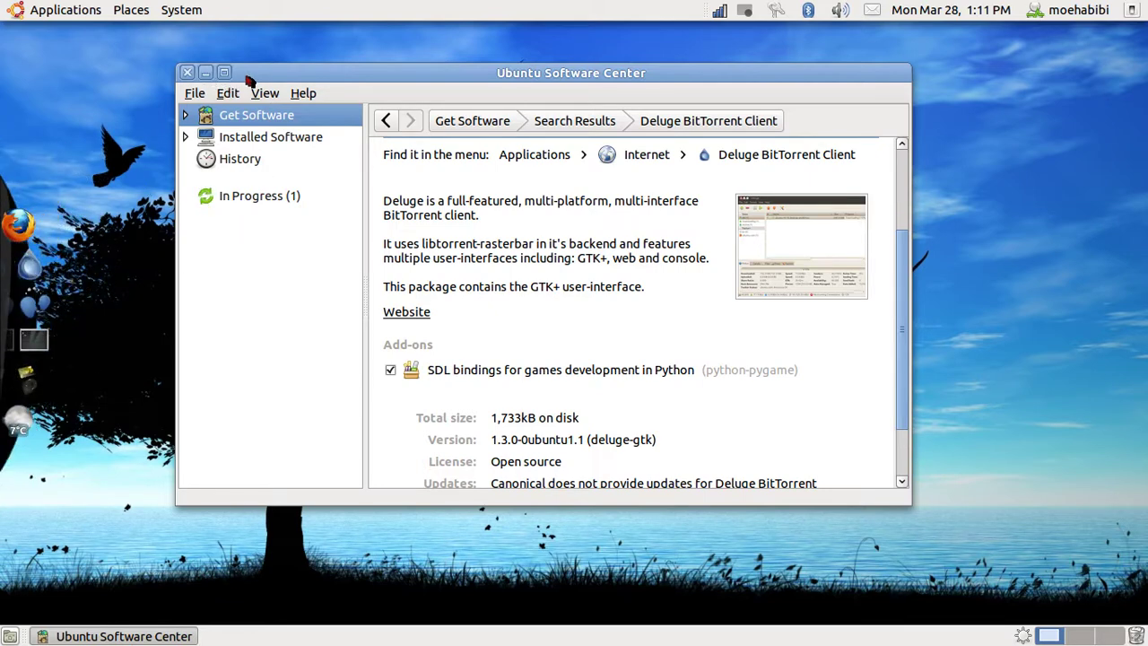
# - Move Software Center aside, then center and widen the Deluge window
pyautogui.moveTo(251, 77); pyautogui.dragTo(1147, 89)
pyautogui.hotkey('ctrl', 'alt', 'Left')
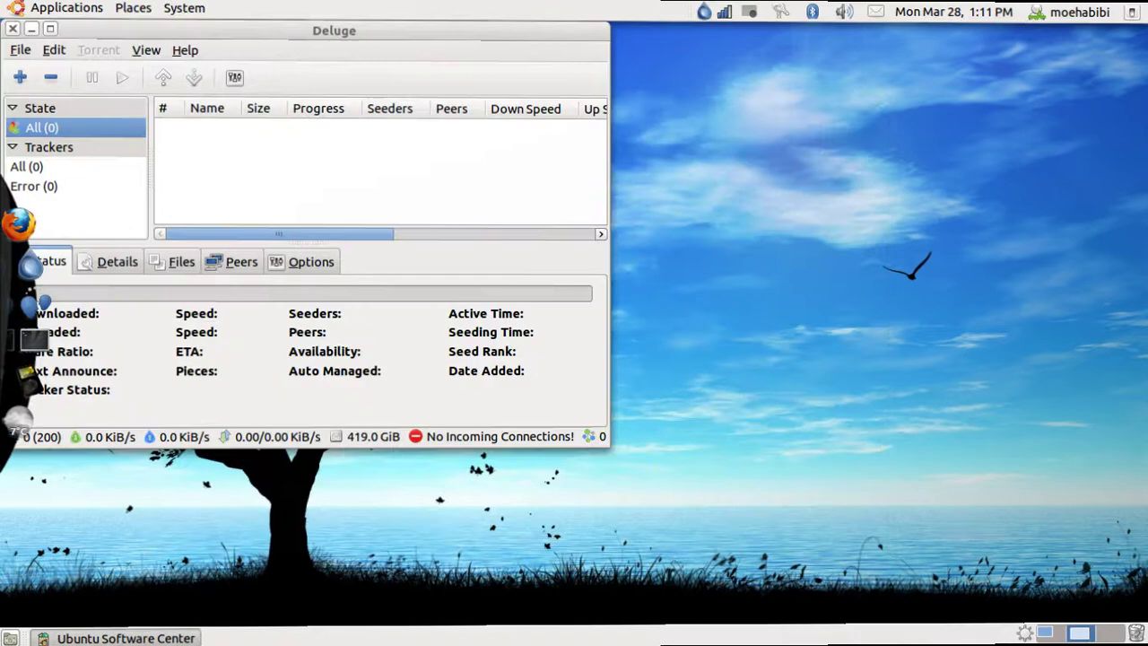
pyautogui.moveTo(175, 33); pyautogui.dragTo(418, 113)
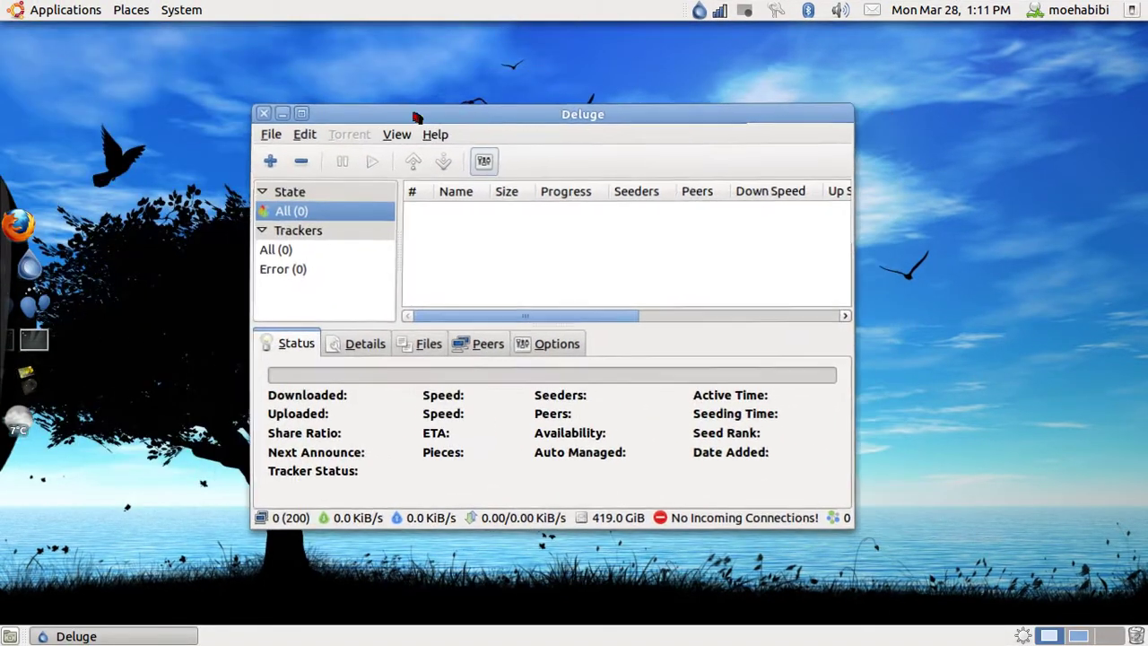
pyautogui.moveTo(512, 111); pyautogui.dragTo(457, 81)
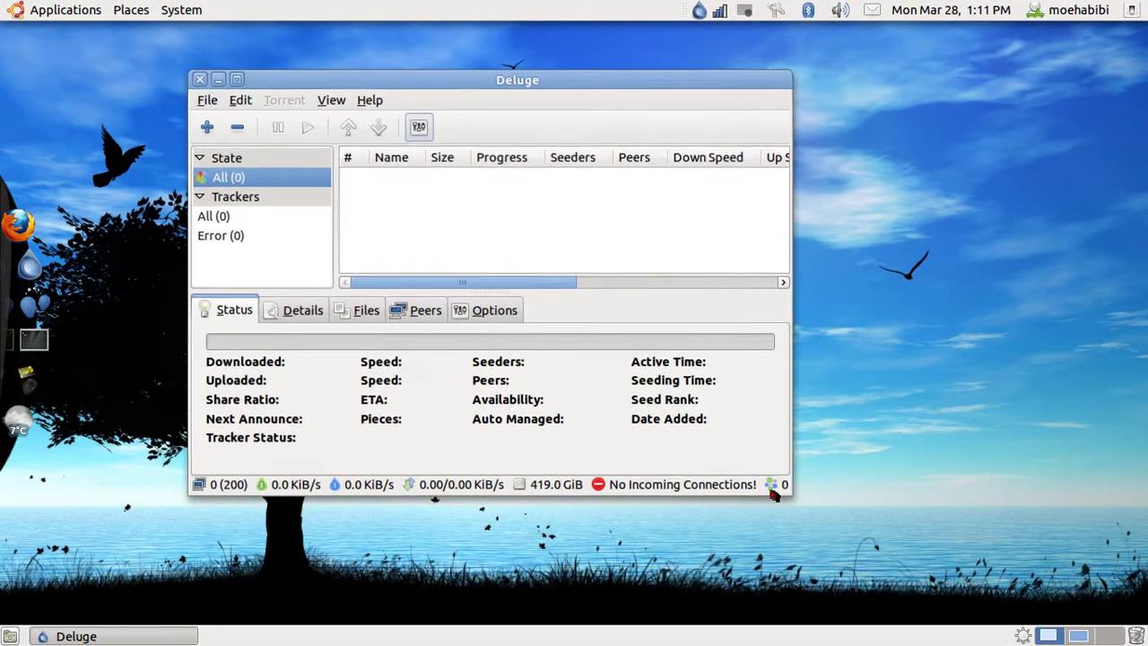
pyautogui.moveTo(786, 490); pyautogui.dragTo(1019, 501)
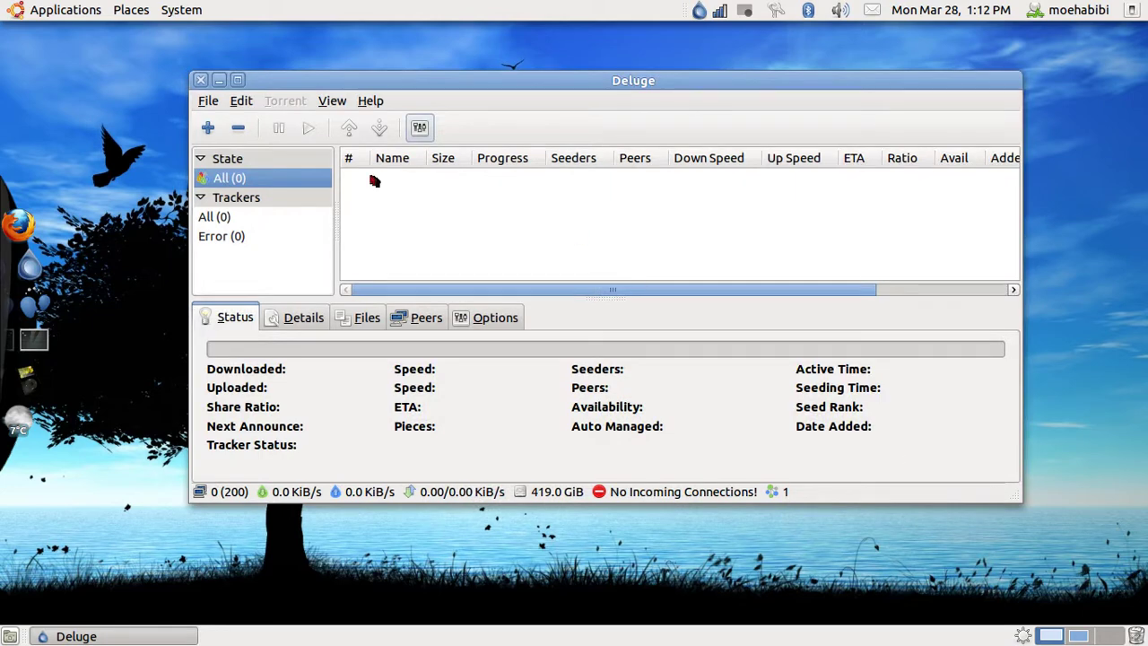
# - View Deluge's Files, Peers, Options and Status panes in the bottom panel
pyautogui.click(373, 329)
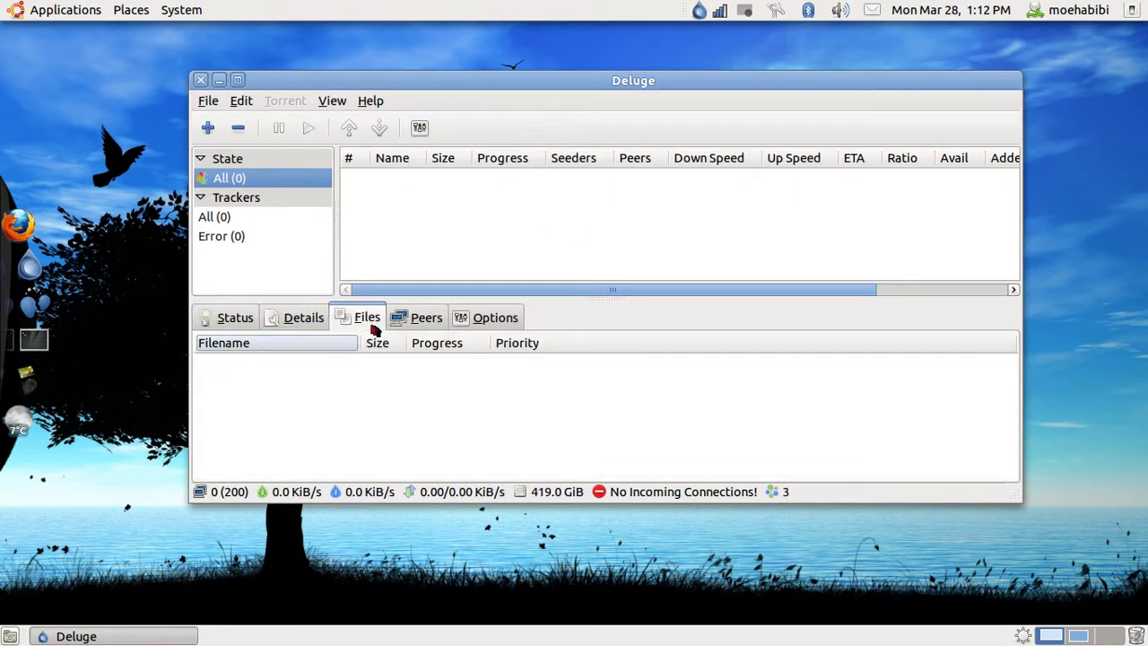
pyautogui.click(427, 325)
pyautogui.click(507, 321)
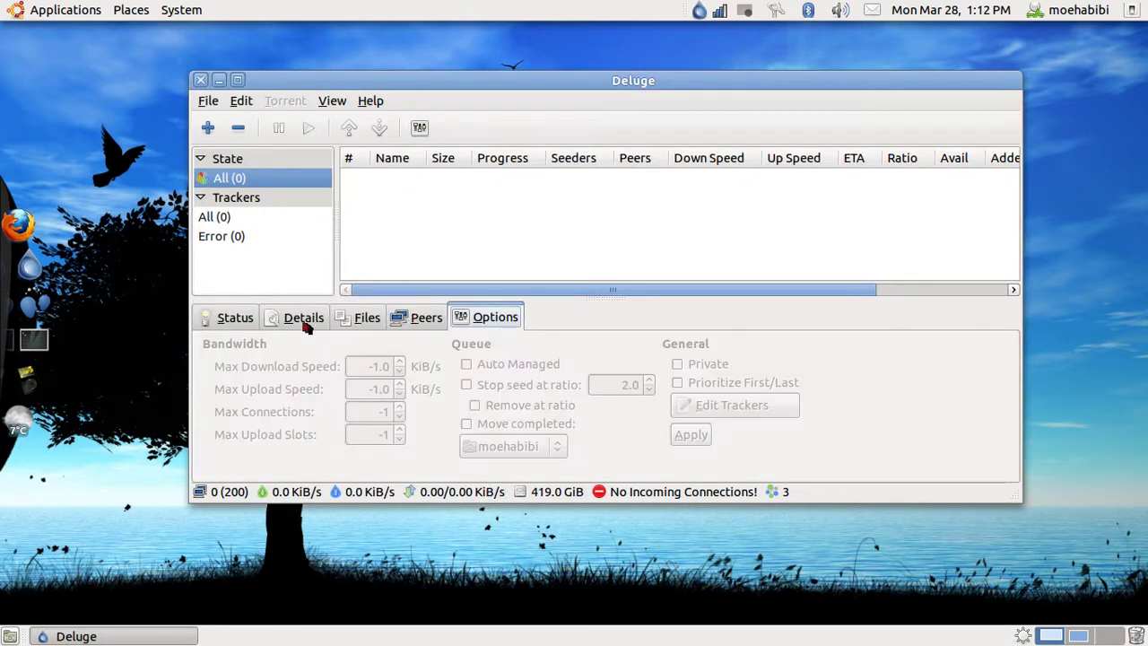
pyautogui.click(221, 321)
# - Open Deluge Preferences, review Network, Bandwidth and Interface, and test the incoming port
pyautogui.click(242, 103)
pyautogui.click(274, 121)
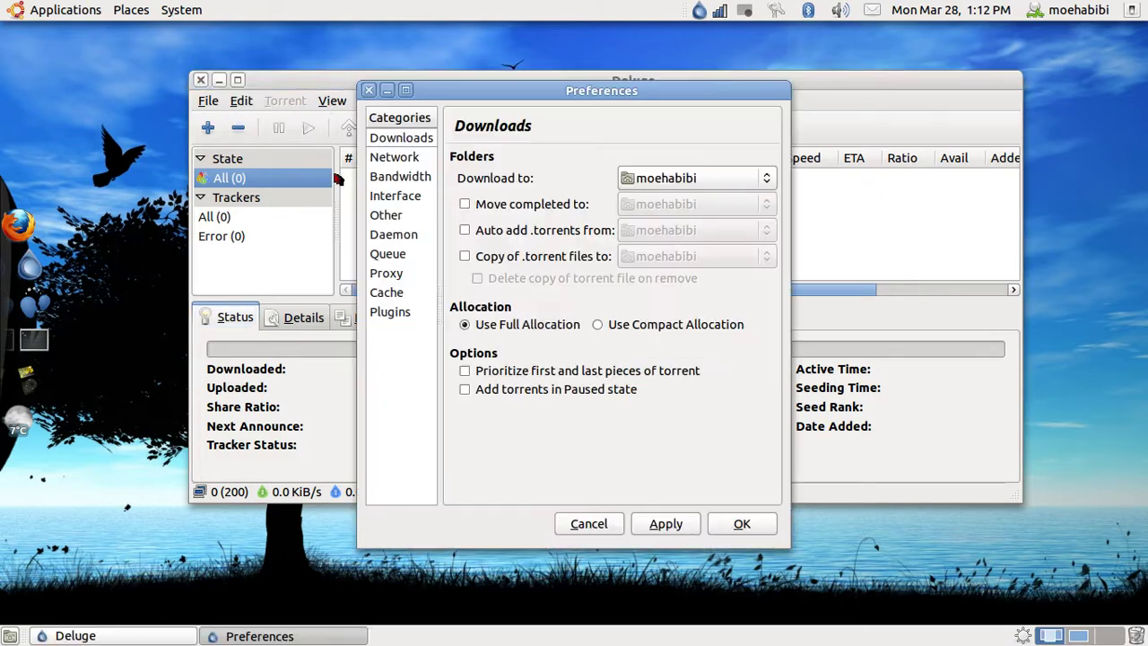
pyautogui.click(408, 157)
pyautogui.click(413, 177)
pyautogui.click(413, 198)
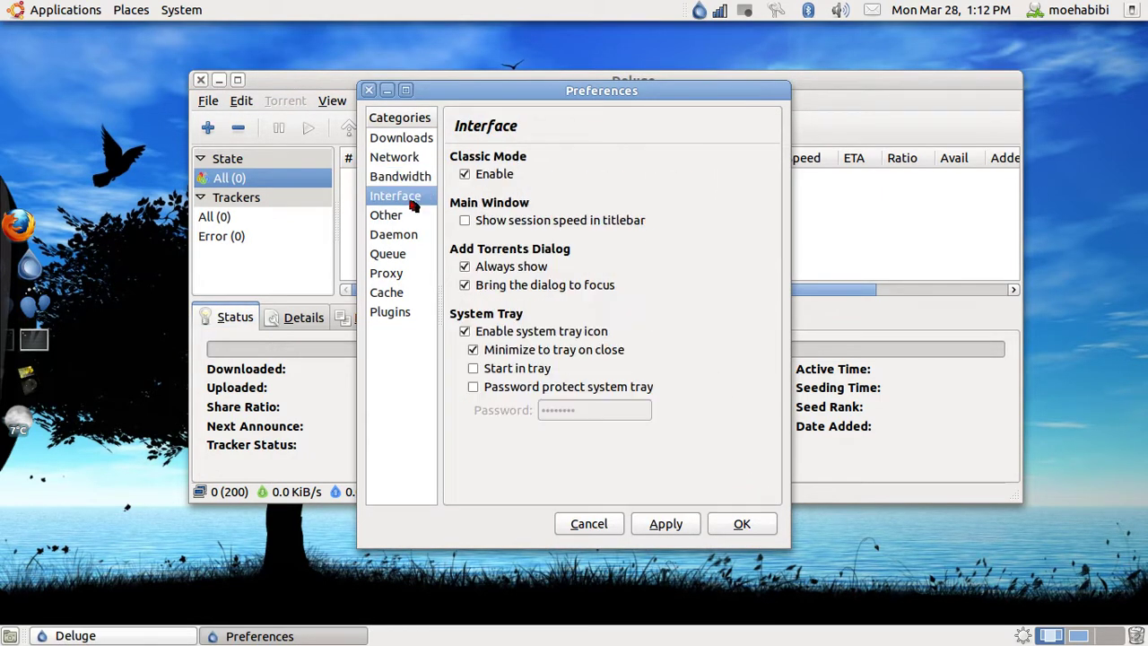
pyautogui.click(408, 182)
pyautogui.click(411, 157)
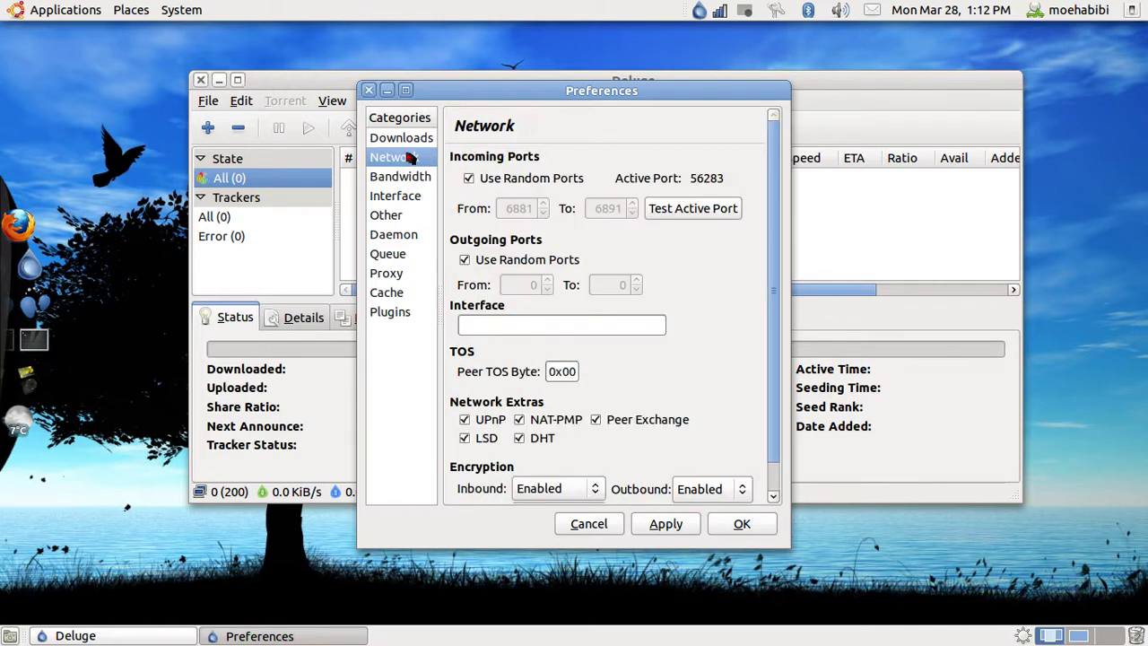
pyautogui.click(722, 210)
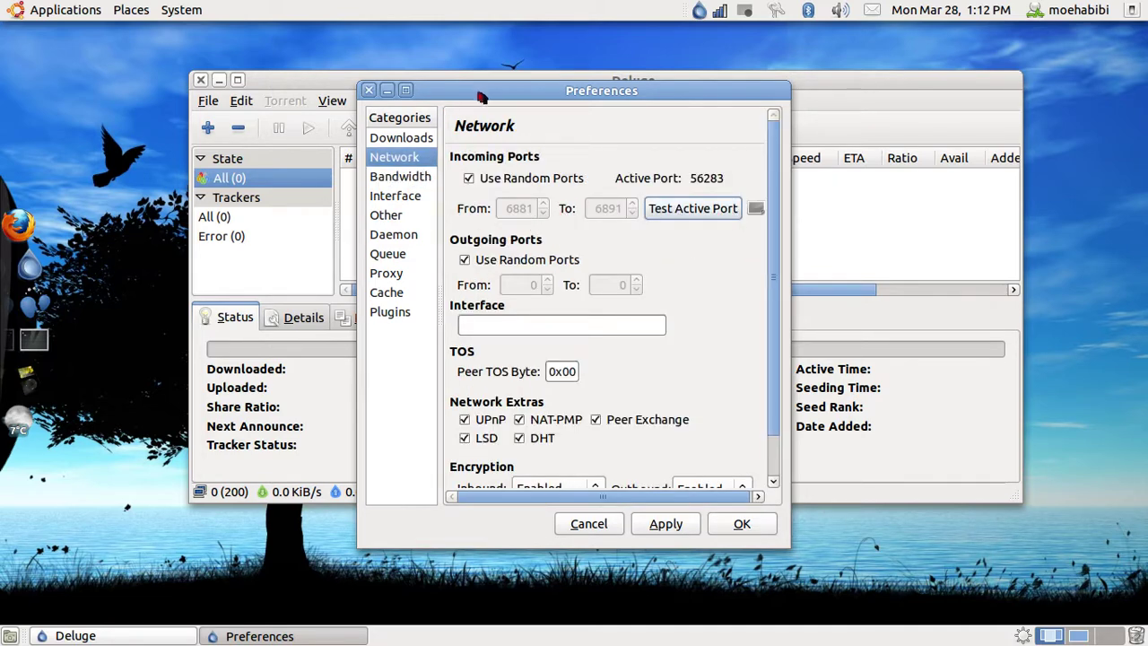
# - Review the Queue, Proxy and Daemon categories, accept with OK, and close Deluge
pyautogui.moveTo(482, 97); pyautogui.dragTo(481, 72)
pyautogui.click(408, 231)
pyautogui.click(403, 250)
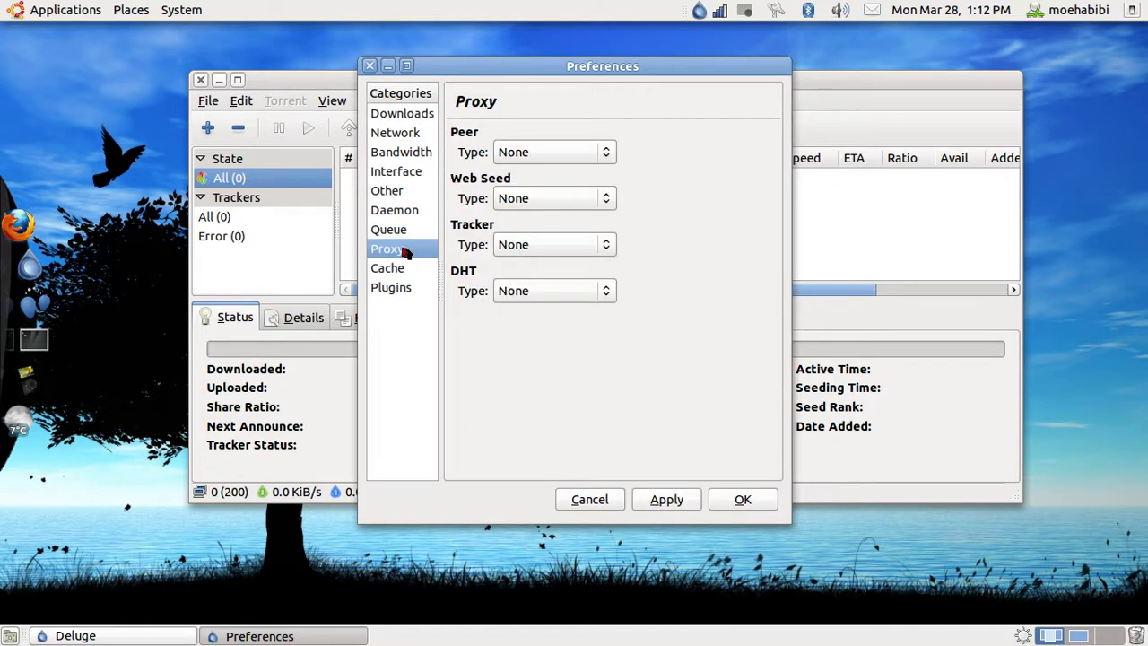
pyautogui.click(405, 215)
pyautogui.click(738, 499)
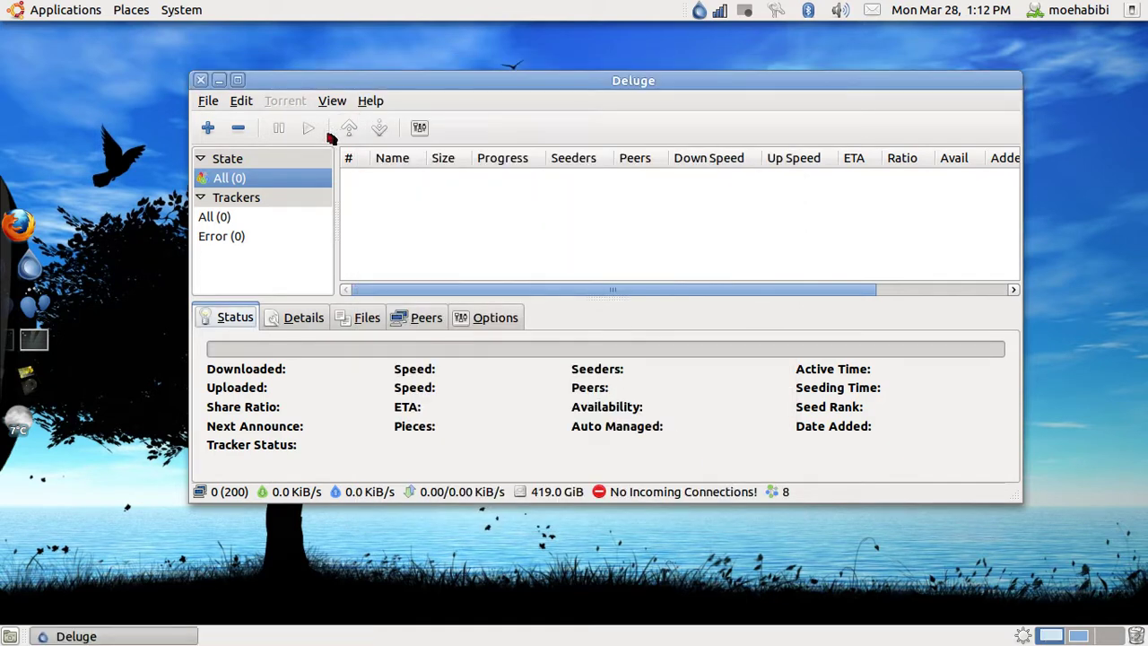
pyautogui.click(201, 80)
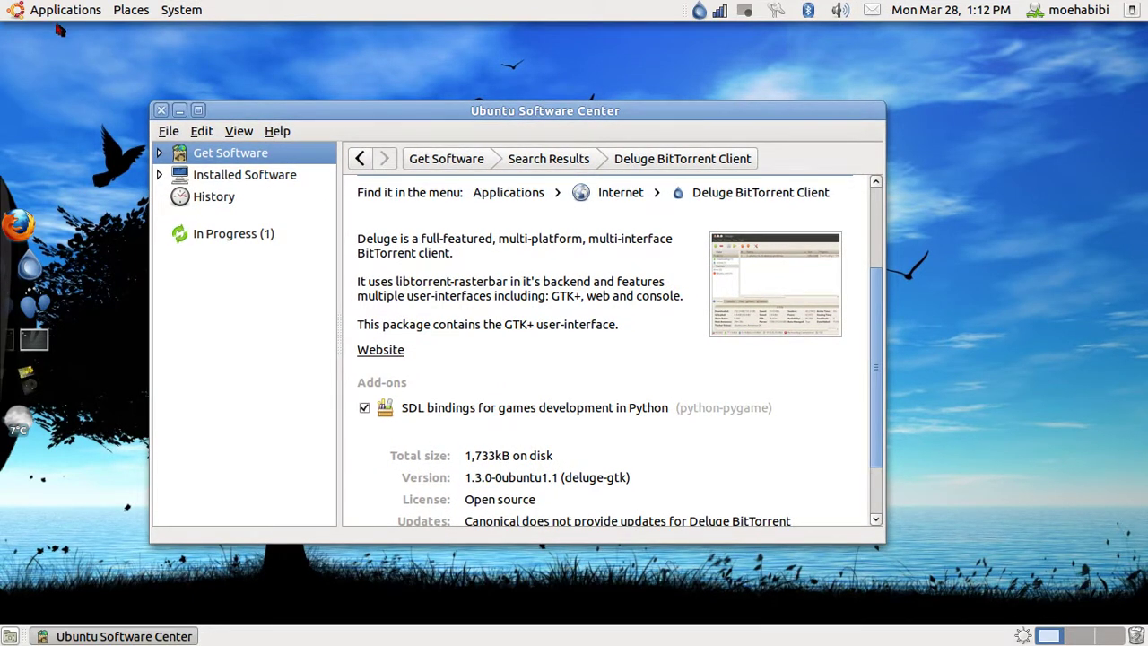
pyautogui.click(36, 336)
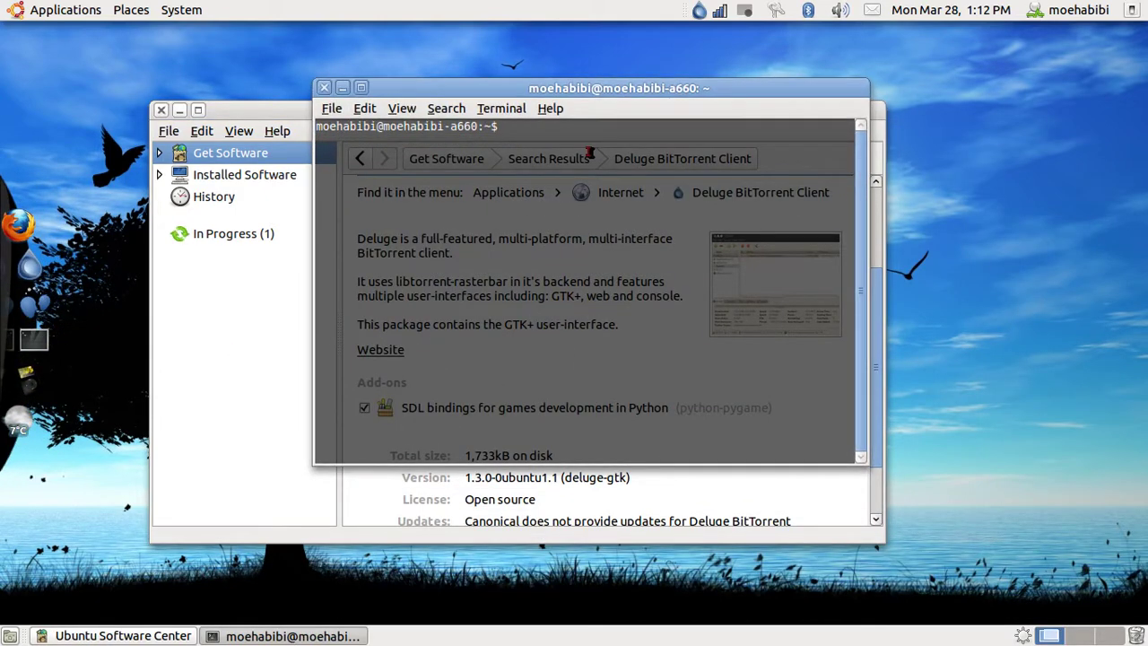
pyautogui.write('sudo get')
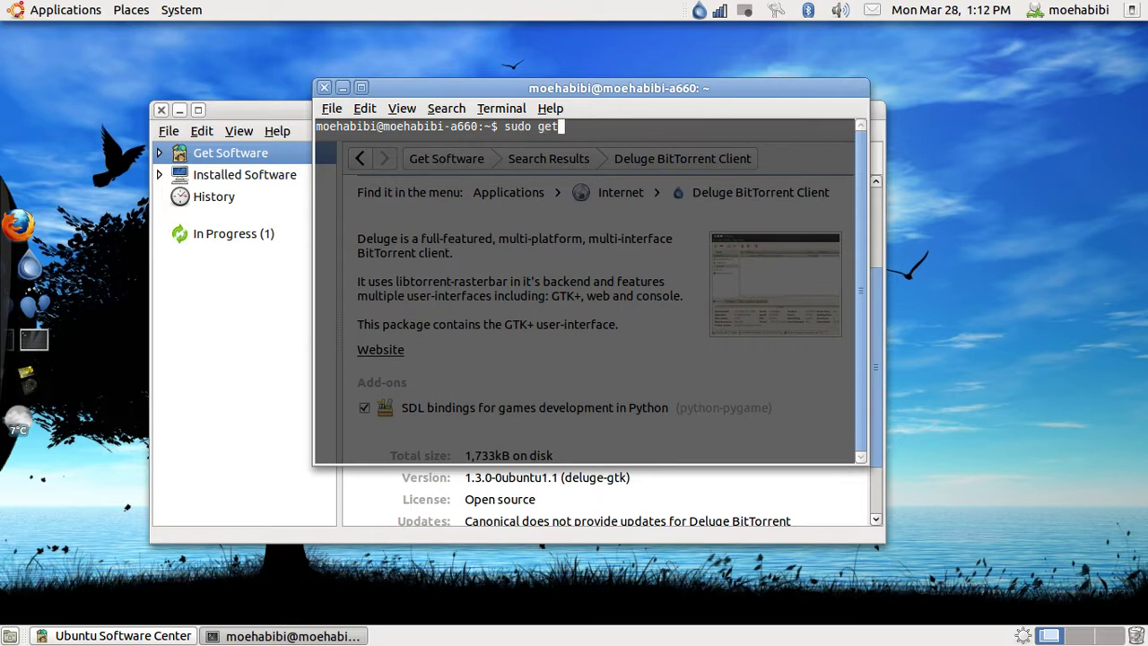
pyautogui.press('BackSpace')
pyautogui.press('BackSpace')
pyautogui.write('apt')
pyautogui.press('BackSpace')
pyautogui.press('BackSpace')
pyautogui.press('BackSpace')
pyautogui.press('BackSpace')
pyautogui.press('BackSpace')
pyautogui.press('BackSpace')
pyautogui.press('BackSpace')
pyautogui.press('BackSpace')
pyautogui.moveTo(630, 108); pyautogui.dragTo(630, 123)
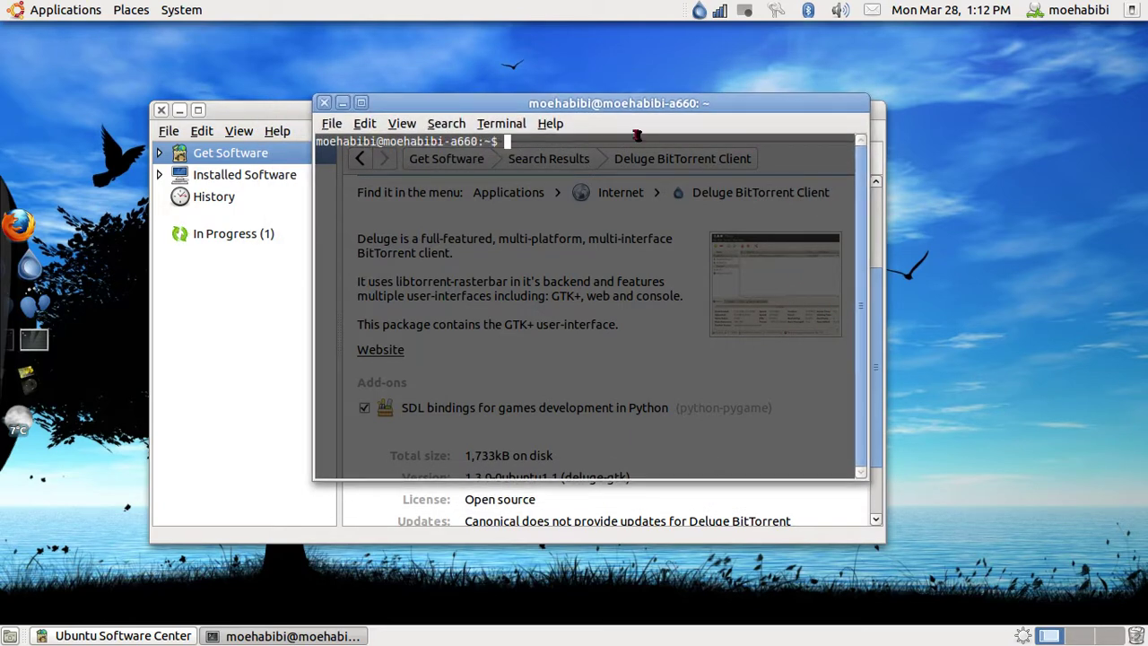
pyautogui.moveTo(508, 122); pyautogui.dragTo(594, 120)
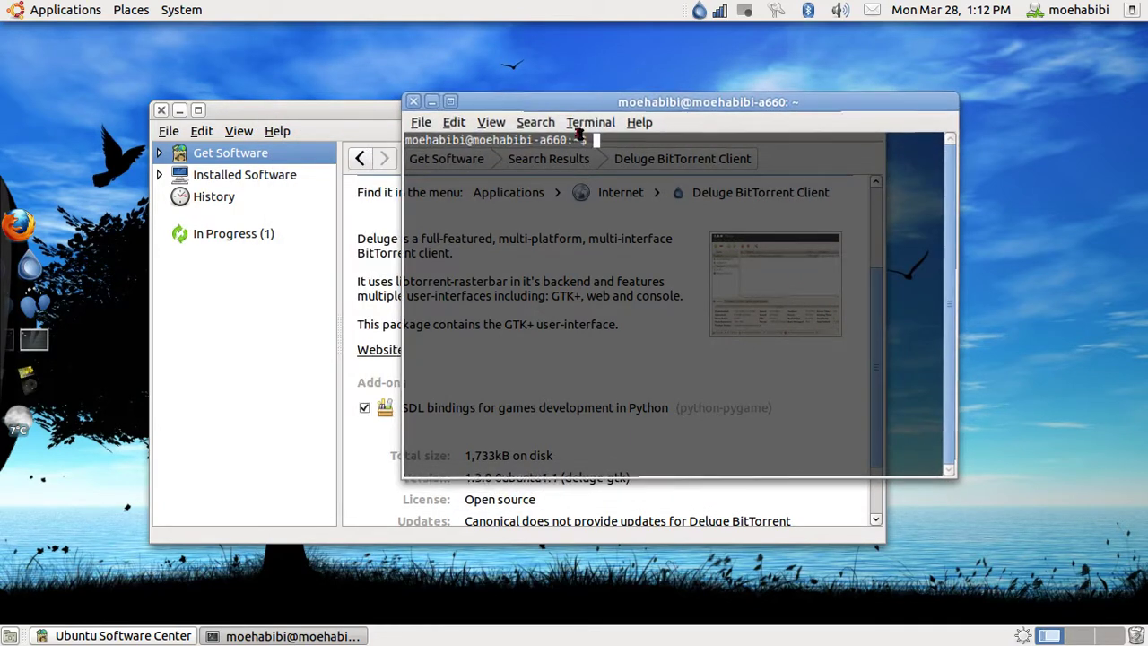
pyautogui.moveTo(484, 120); pyautogui.dragTo(349, 133)
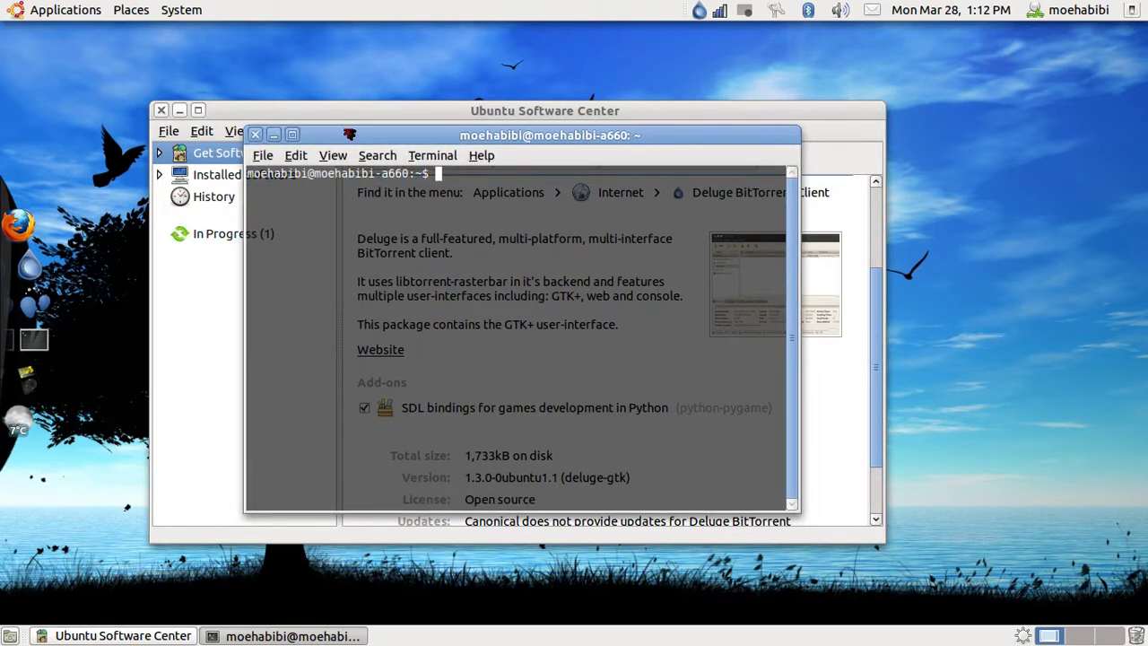
pyautogui.click(256, 135)
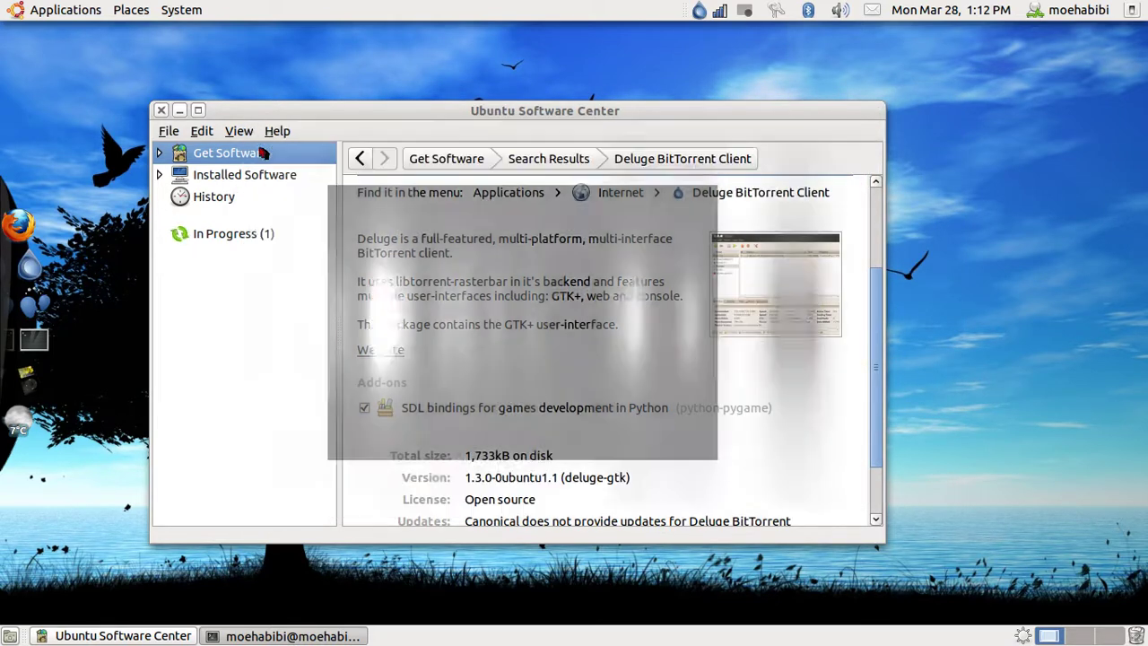
pyautogui.moveTo(265, 111); pyautogui.dragTo(286, 102)
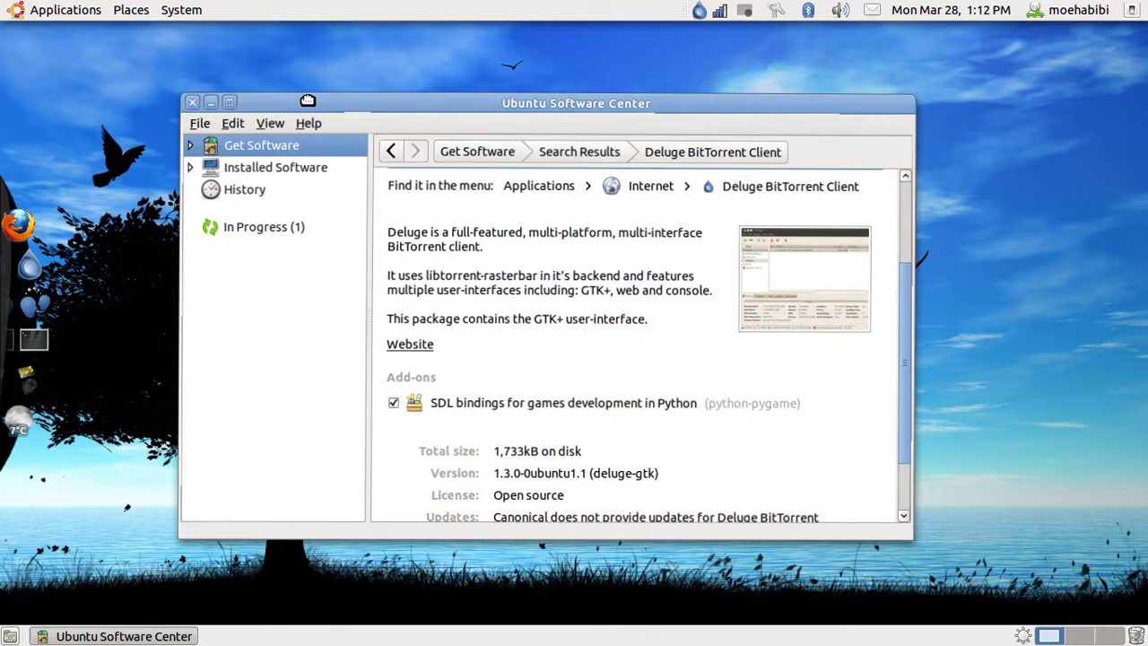
# - Check the installed applications list for Kazam, then return to the Get Software overview
pyautogui.click(65, 11)
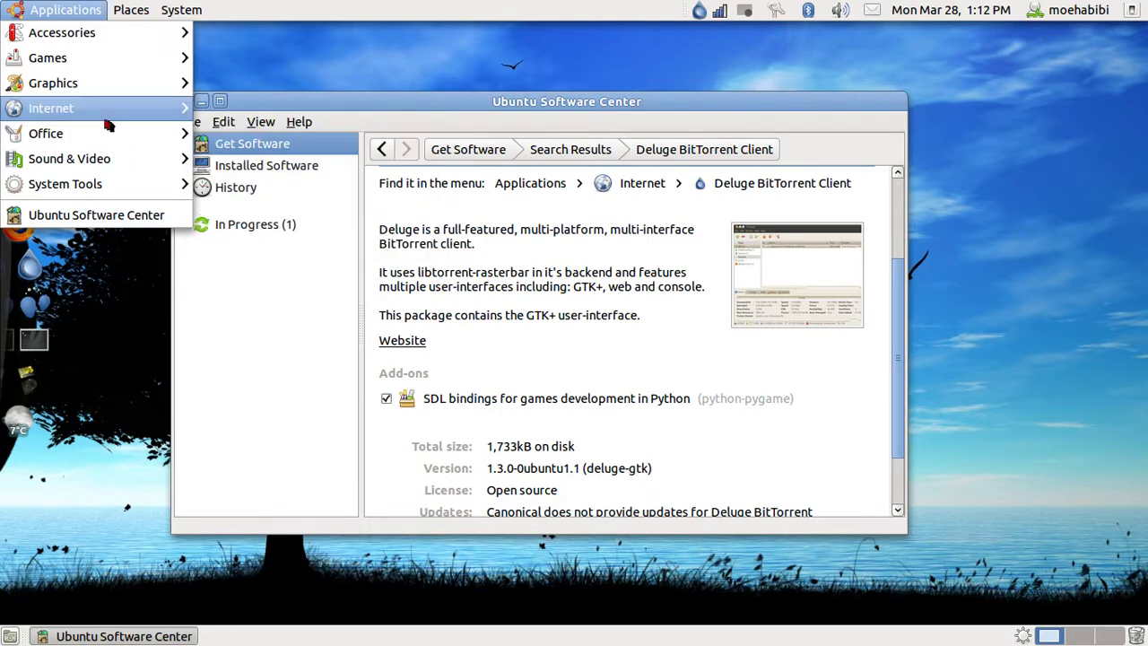
pyautogui.moveTo(115, 153)
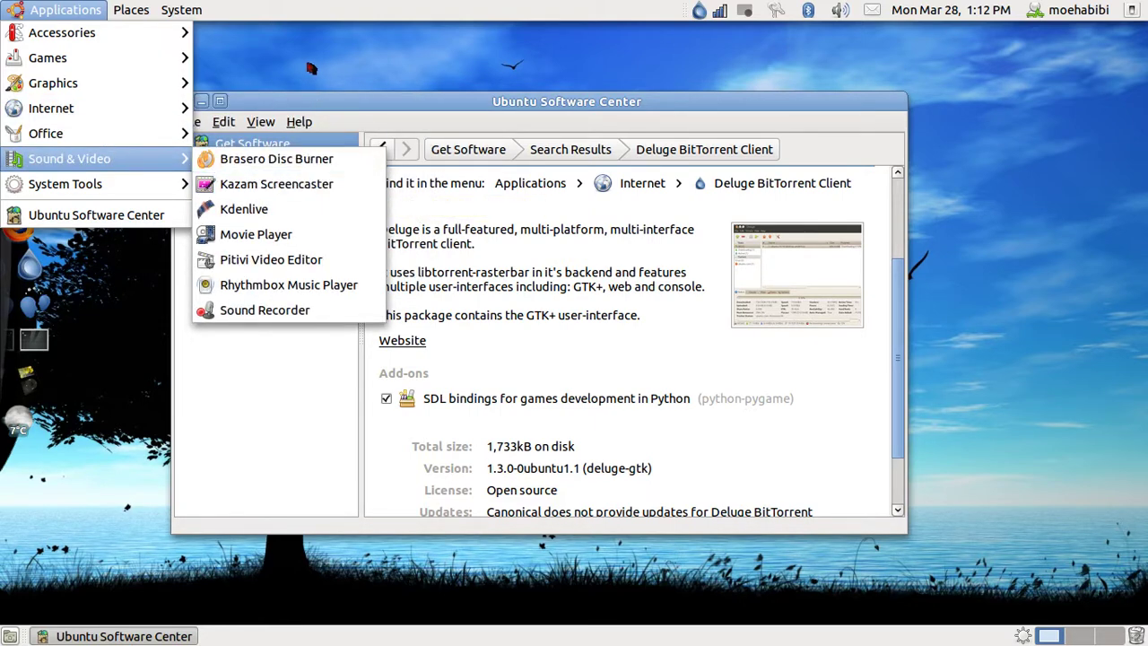
pyautogui.click(314, 75)
pyautogui.click(272, 151)
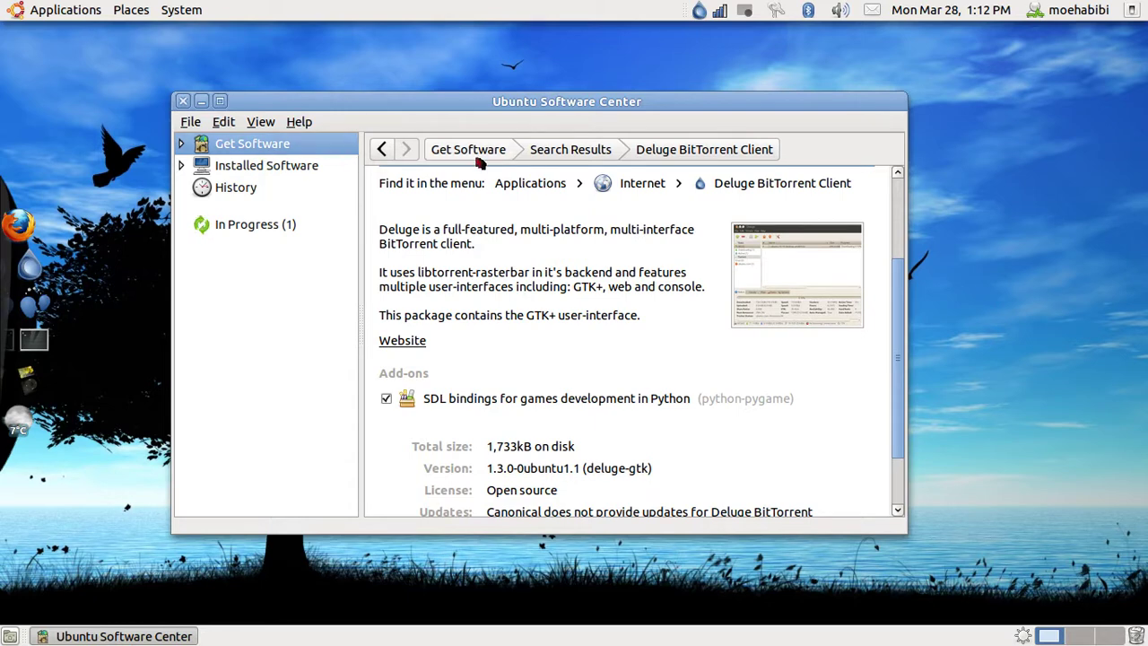
# - Search the catalogue for 'kazam', then clear the search box
pyautogui.click(843, 149)
pyautogui.write('kazam')
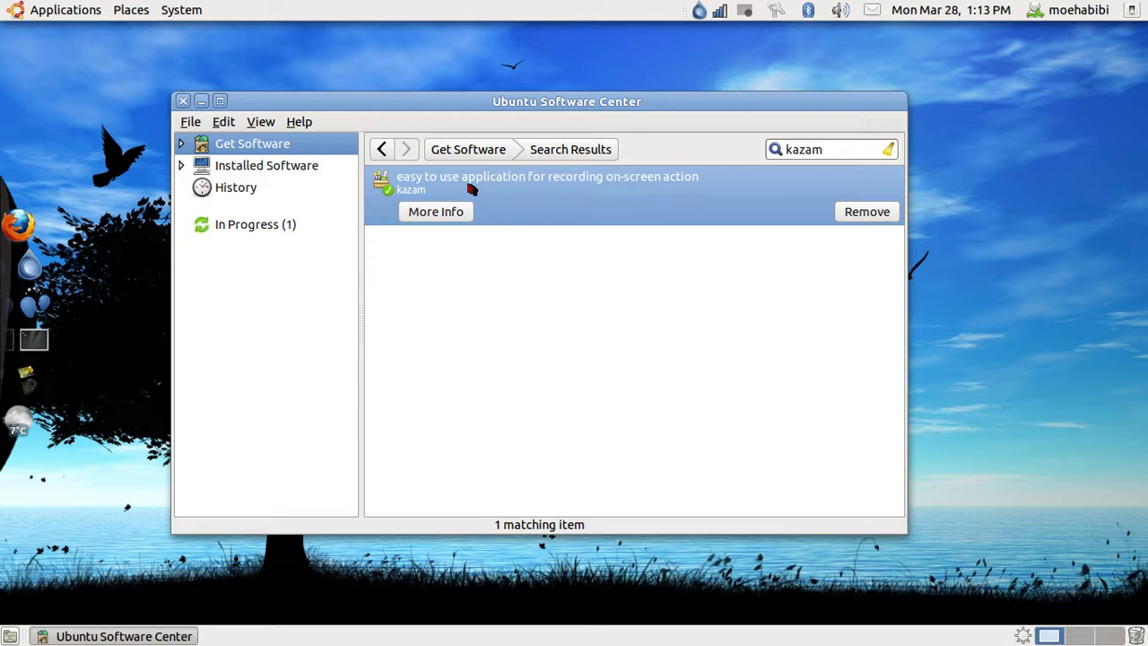
pyautogui.doubleClick(834, 144)
pyautogui.press('BackSpace')
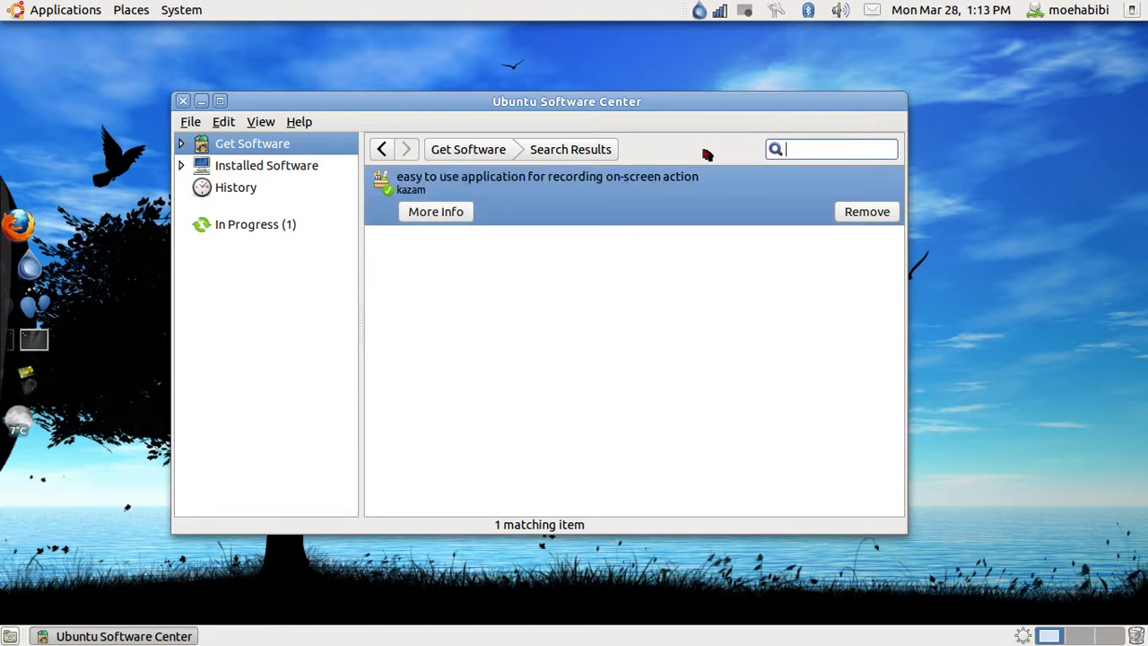
pyautogui.write('kazam')
pyautogui.moveTo(822, 151); pyautogui.dragTo(741, 146)
pyautogui.press('BackSpace')
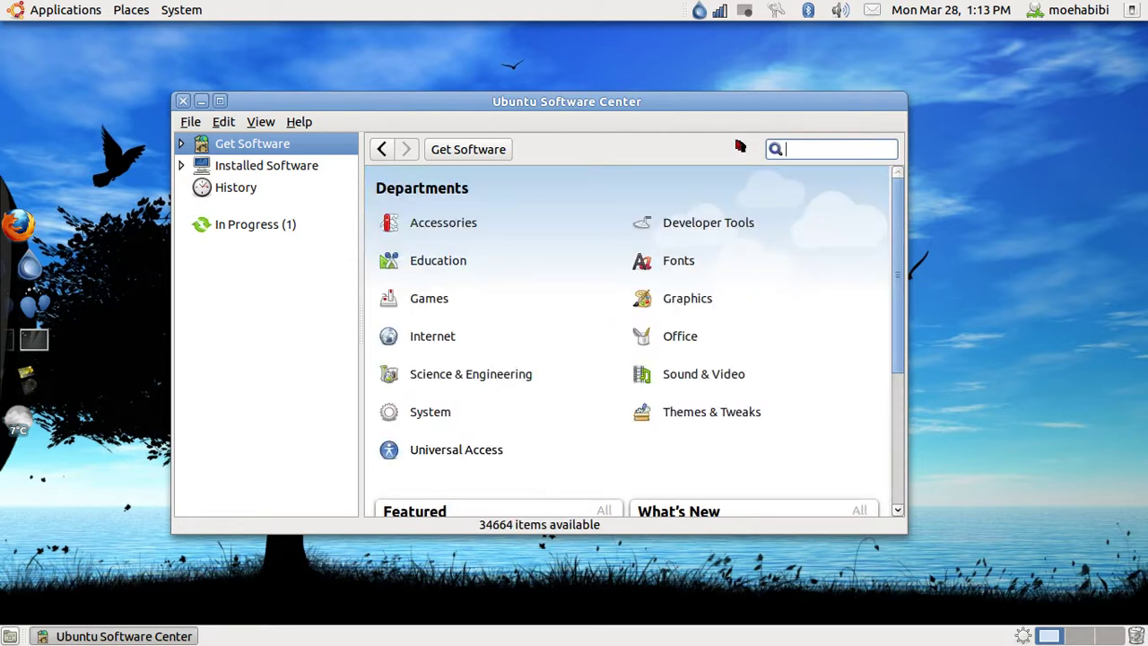
# - Close Ubuntu Software Center, then open a Terminal window, move it and close it
pyautogui.click(184, 101)
pyautogui.click(40, 338)
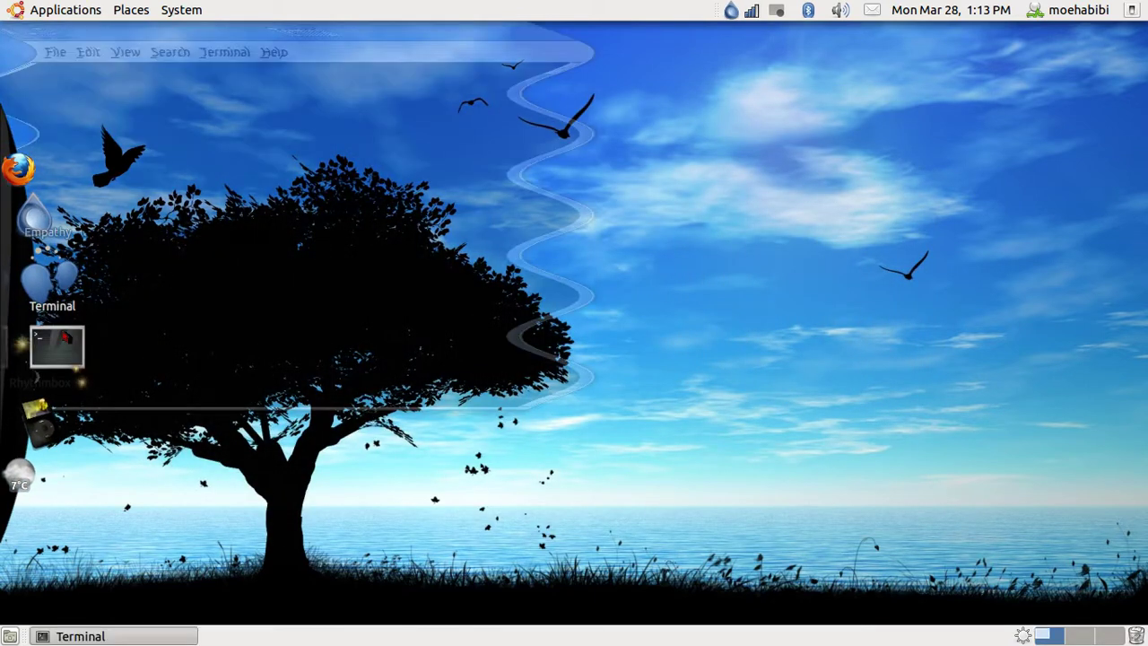
pyautogui.moveTo(295, 34); pyautogui.dragTo(558, 67)
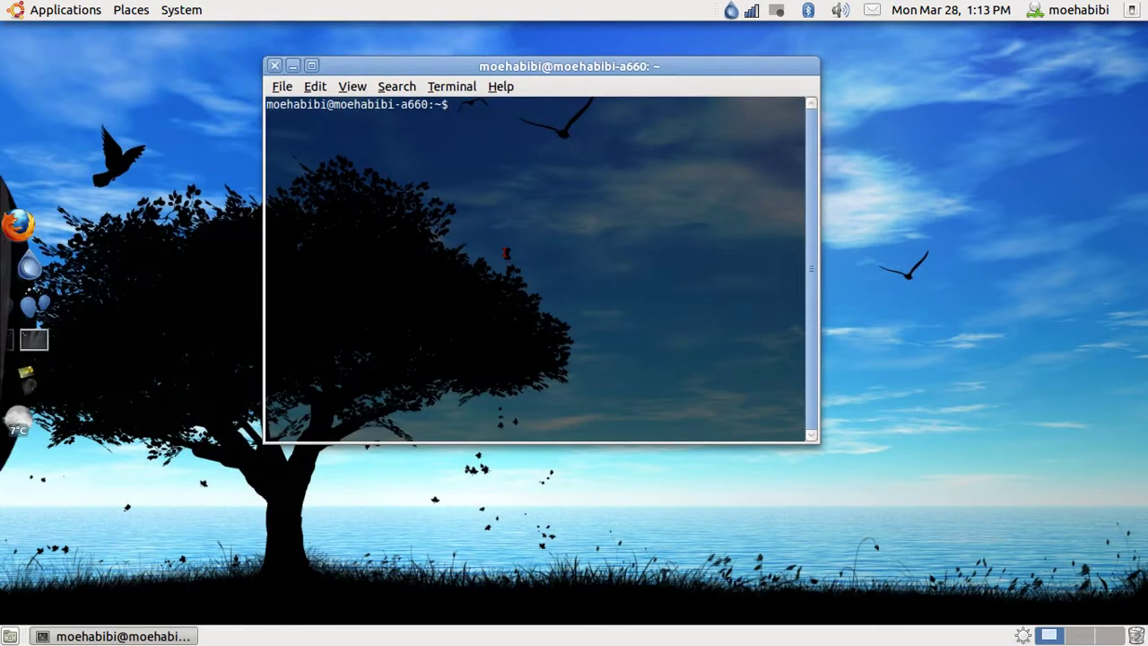
pyautogui.click(275, 65)
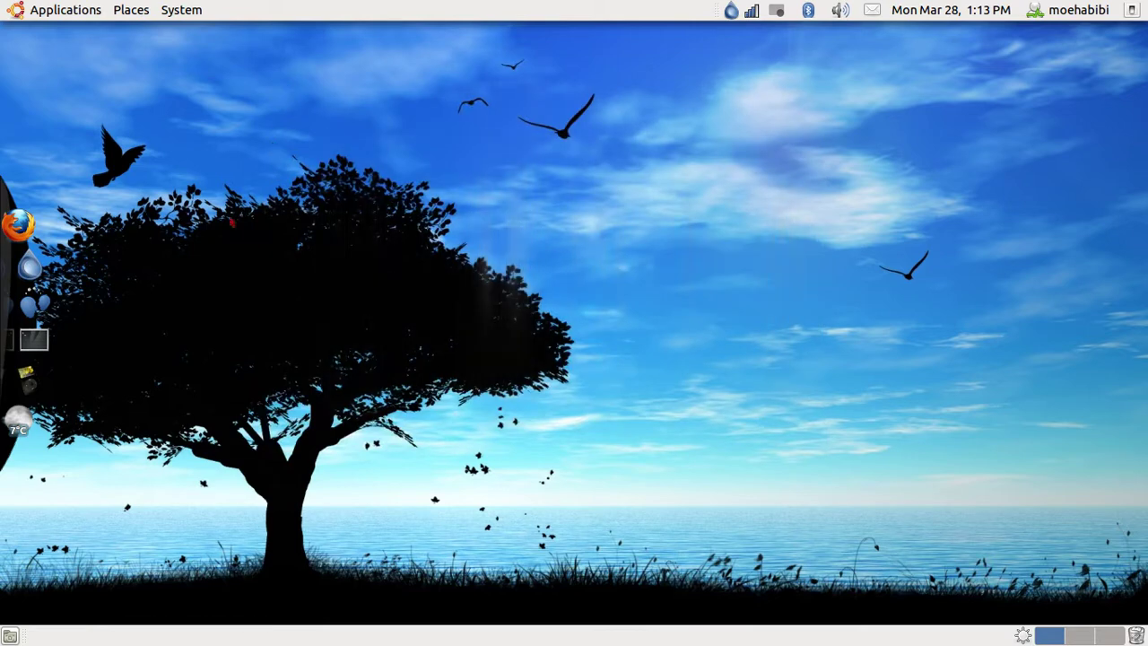
# - Check Applications > Sound & Video for VLC, then relaunch Ubuntu Software Center
pyautogui.click(77, 14)
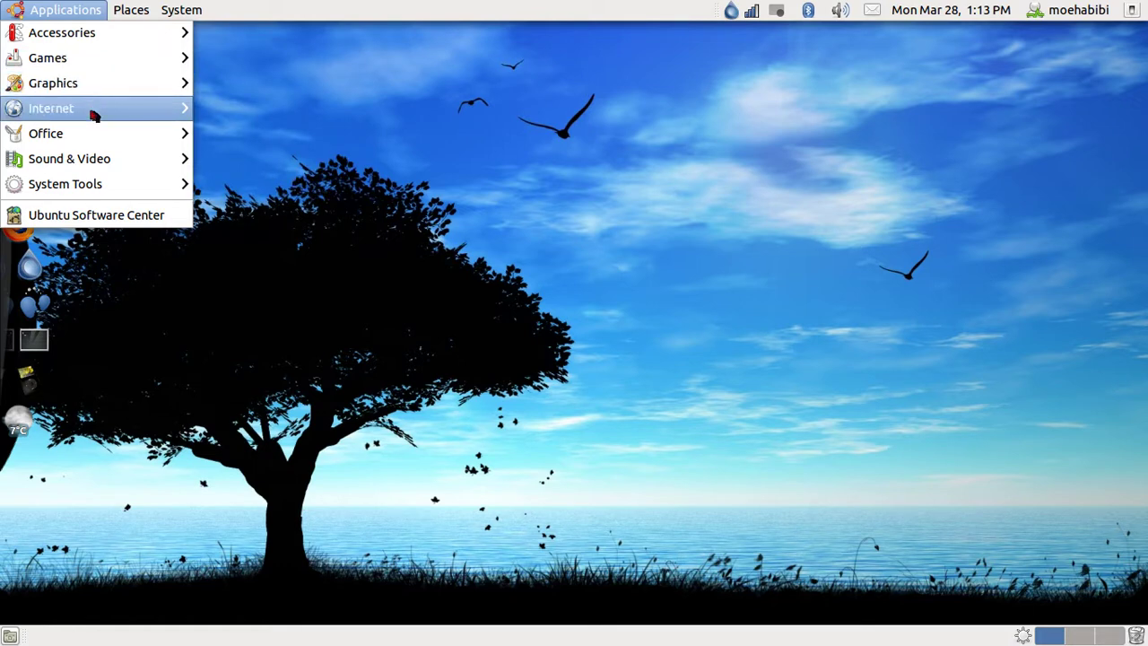
pyautogui.moveTo(94, 158)
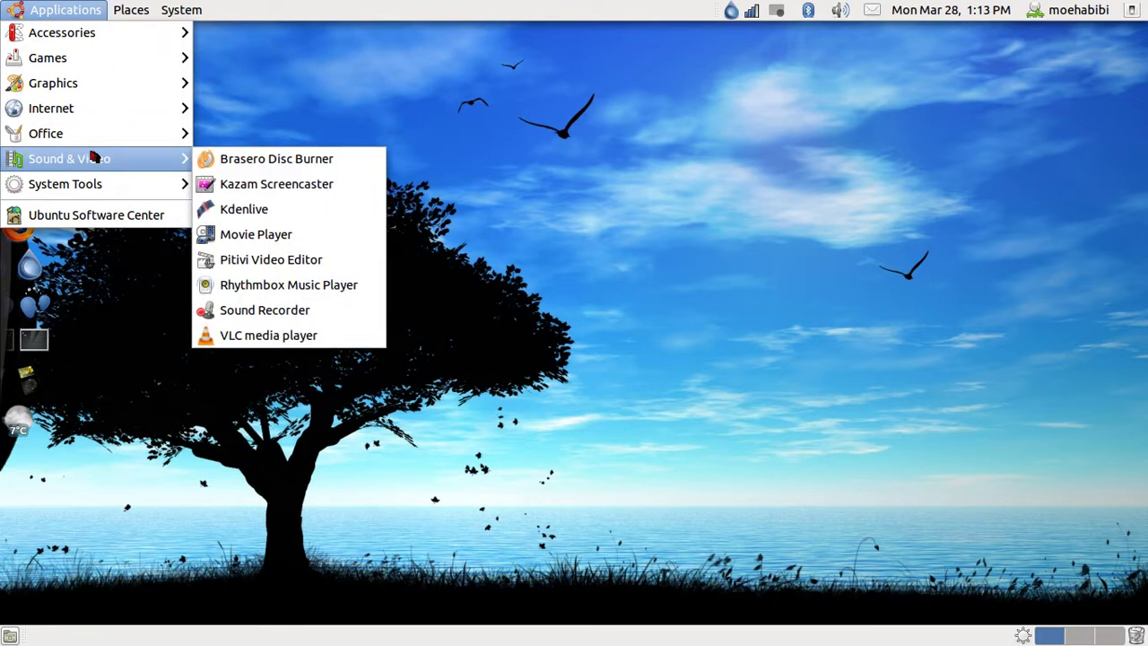
pyautogui.click(498, 182)
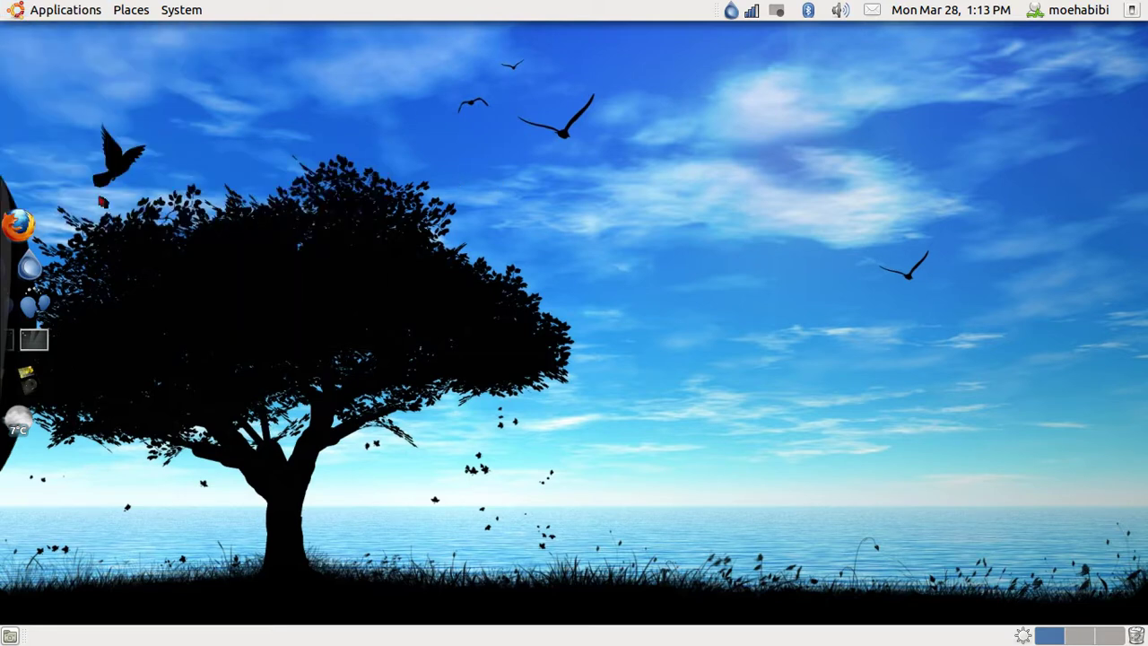
pyautogui.click(37, 9)
pyautogui.click(57, 215)
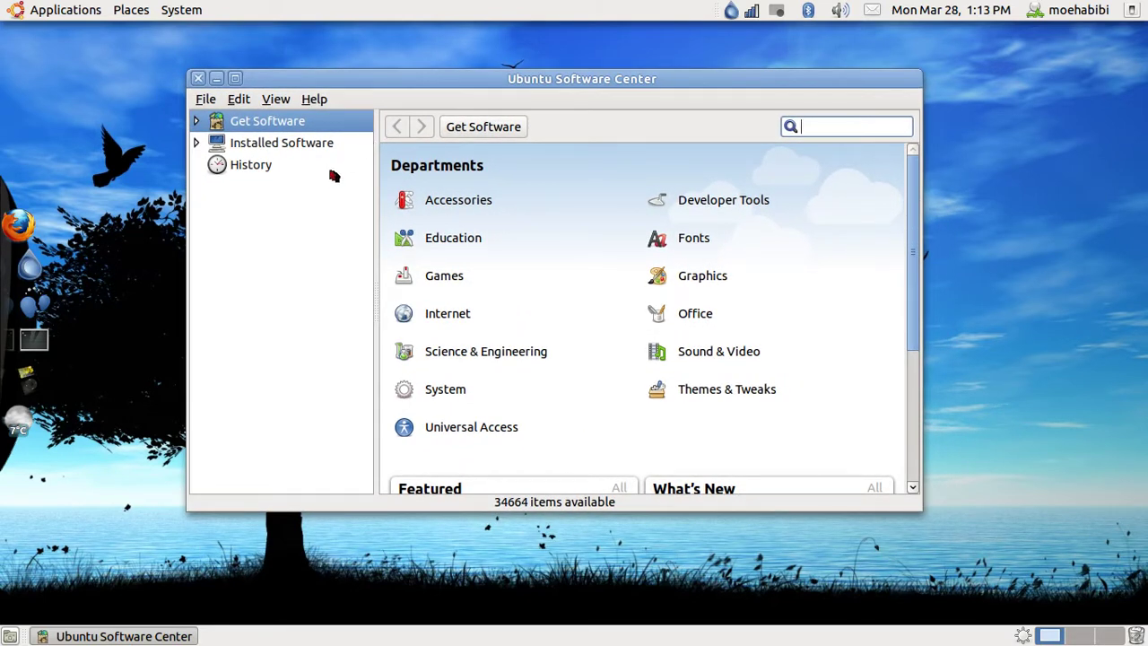
# - Browse the Installed Software list, then return to the Get Software departments view
pyautogui.click(285, 144)
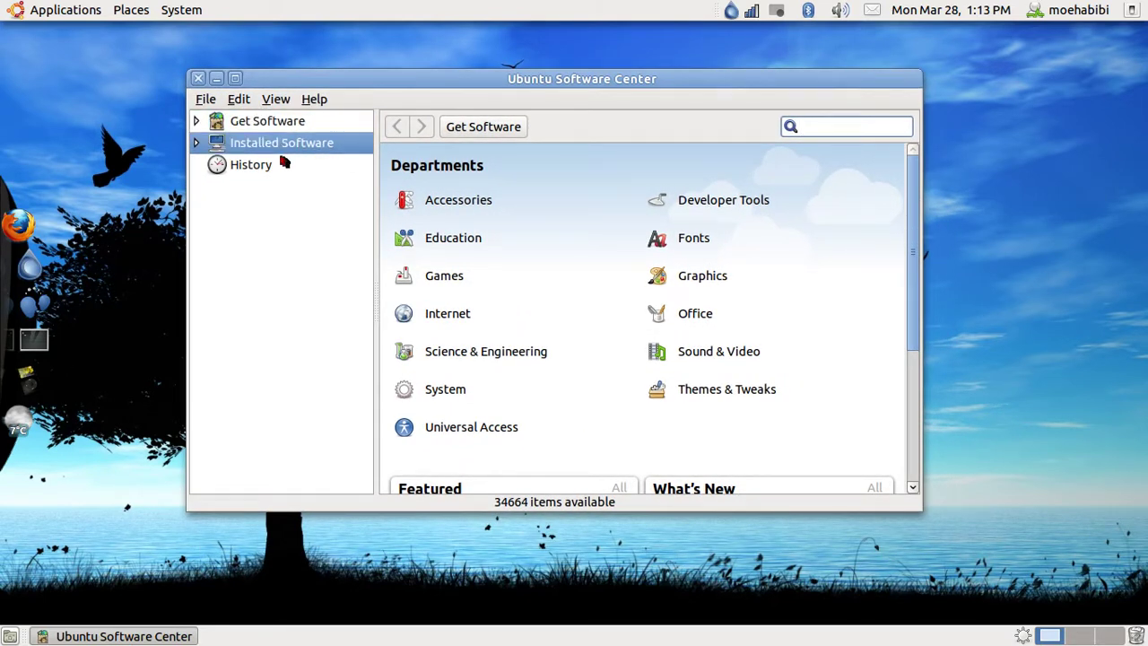
pyautogui.click(280, 122)
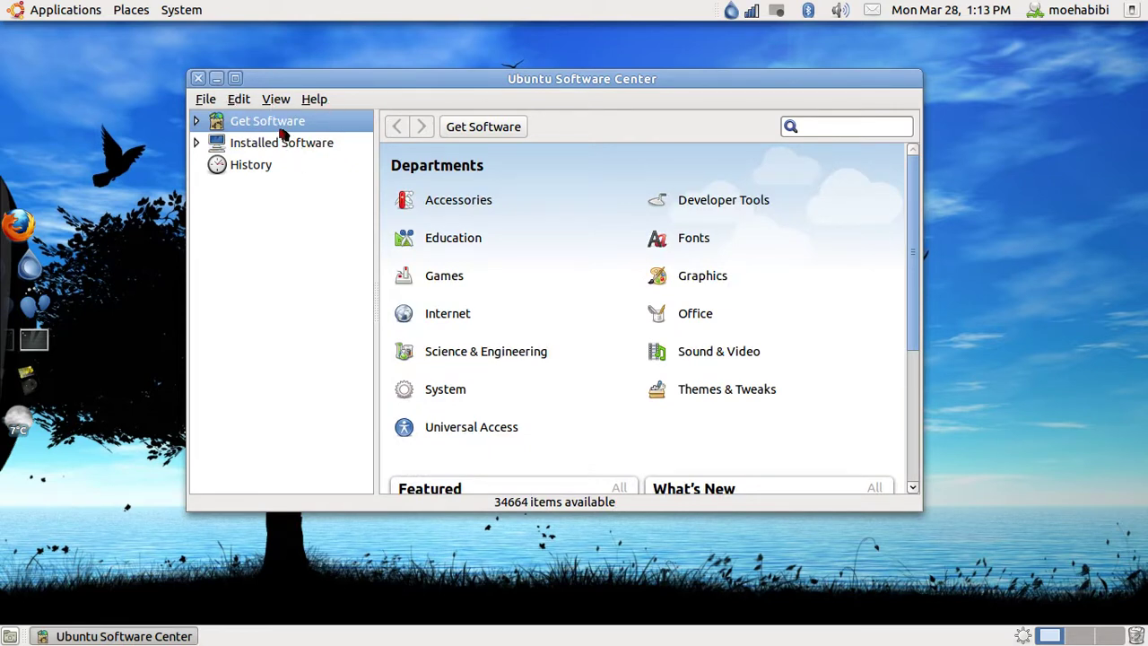
pyautogui.click(199, 120)
pyautogui.click(203, 119)
# - Search for 'del', select the Deluge BitTorrent Client result, and close Software Center
pyautogui.click(812, 127)
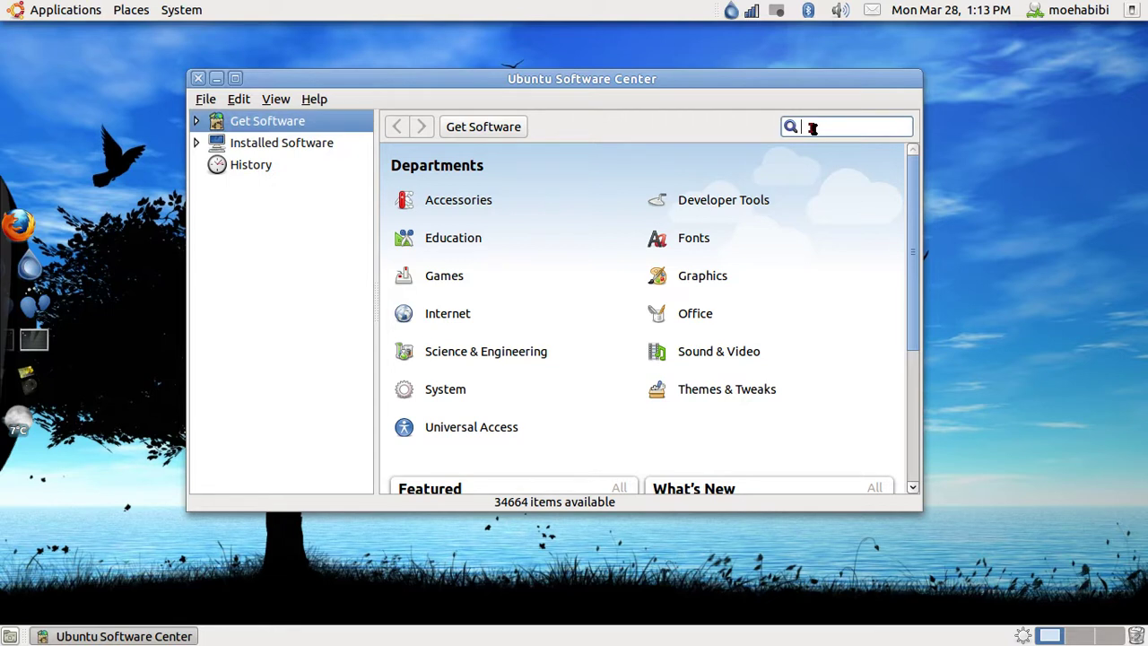
pyautogui.write('deluge')
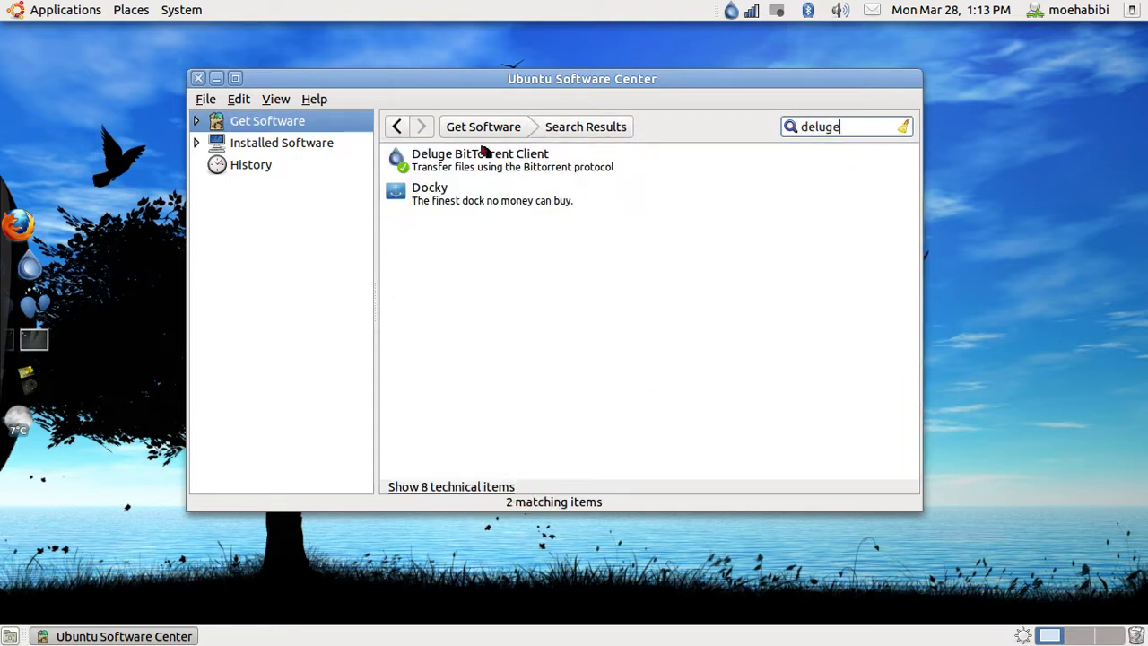
pyautogui.click(481, 154)
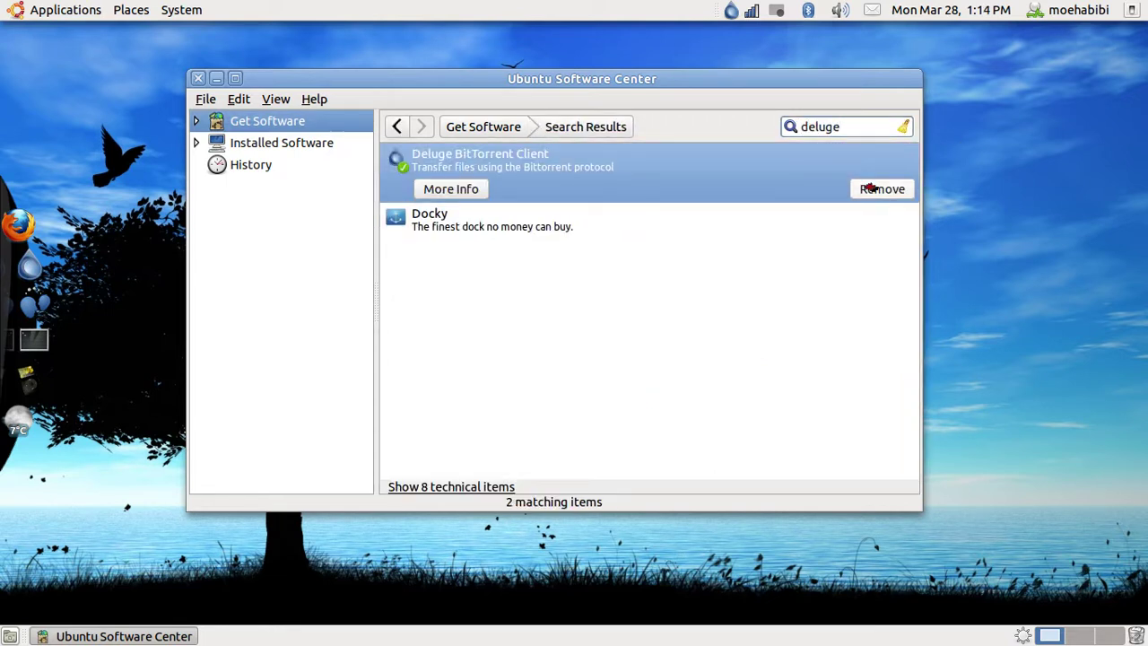
pyautogui.click(198, 80)
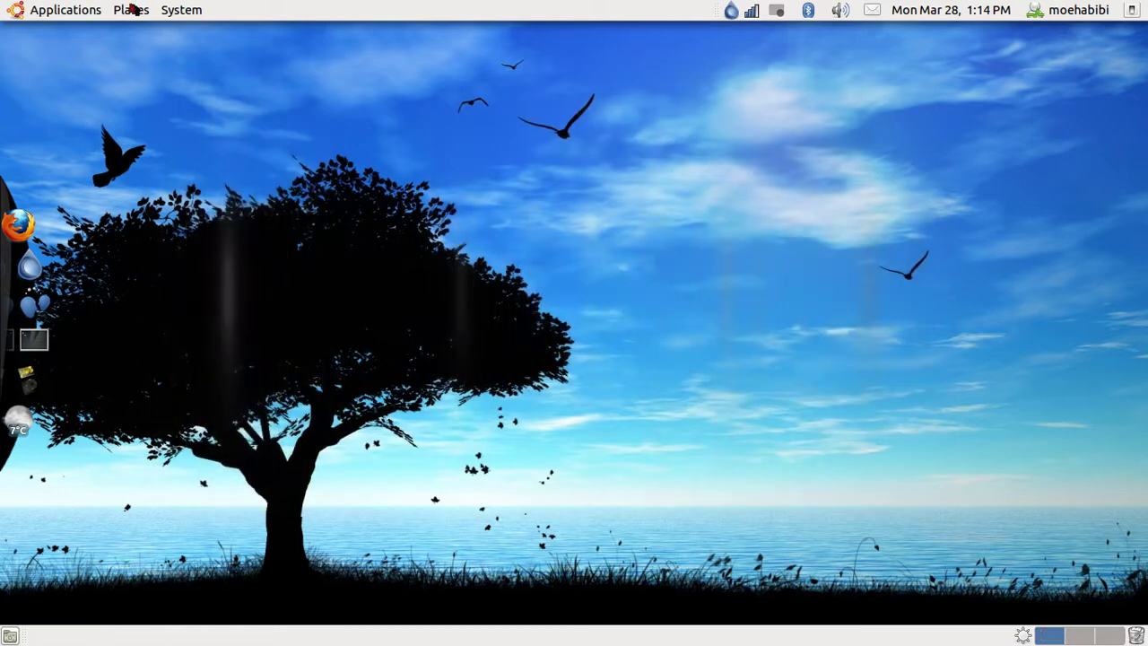
# - Launch Synaptic Package Manager from System > Administration and authenticate with the administrator password
pyautogui.click(175, 10)
pyautogui.moveTo(201, 63)
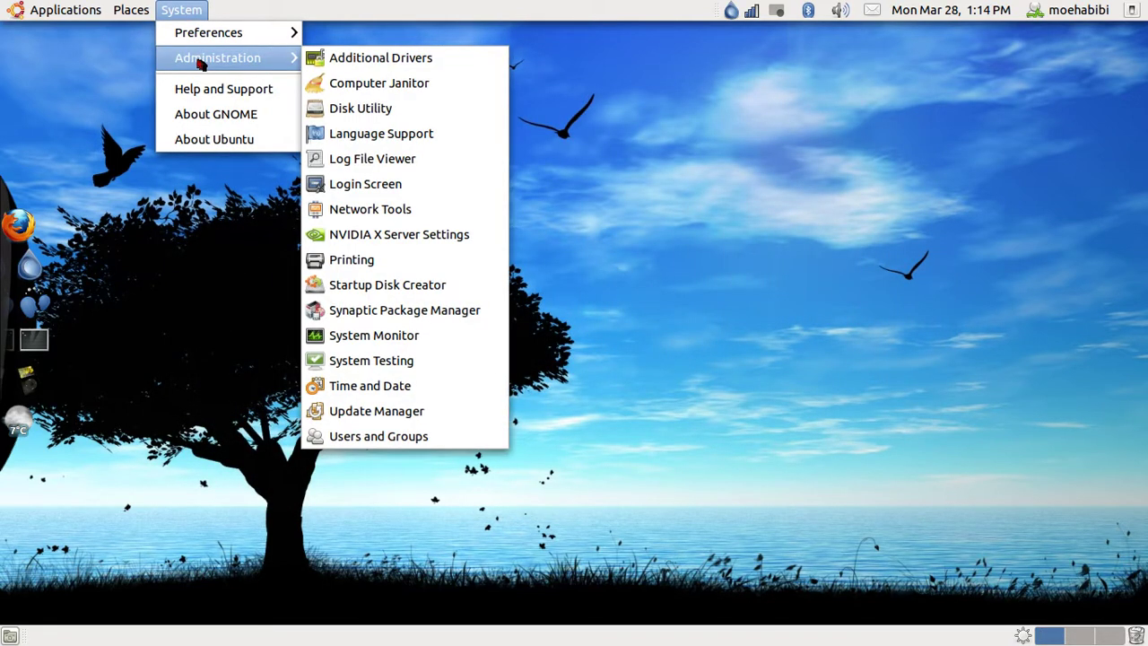
pyautogui.click(443, 312)
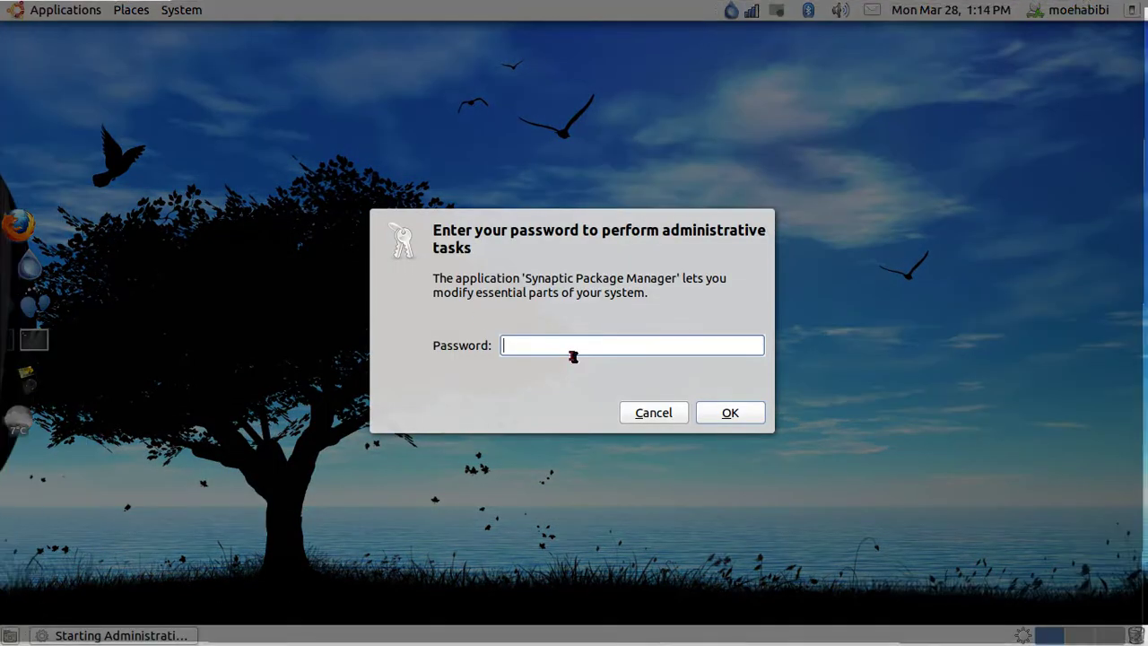
pyautogui.press('Return')
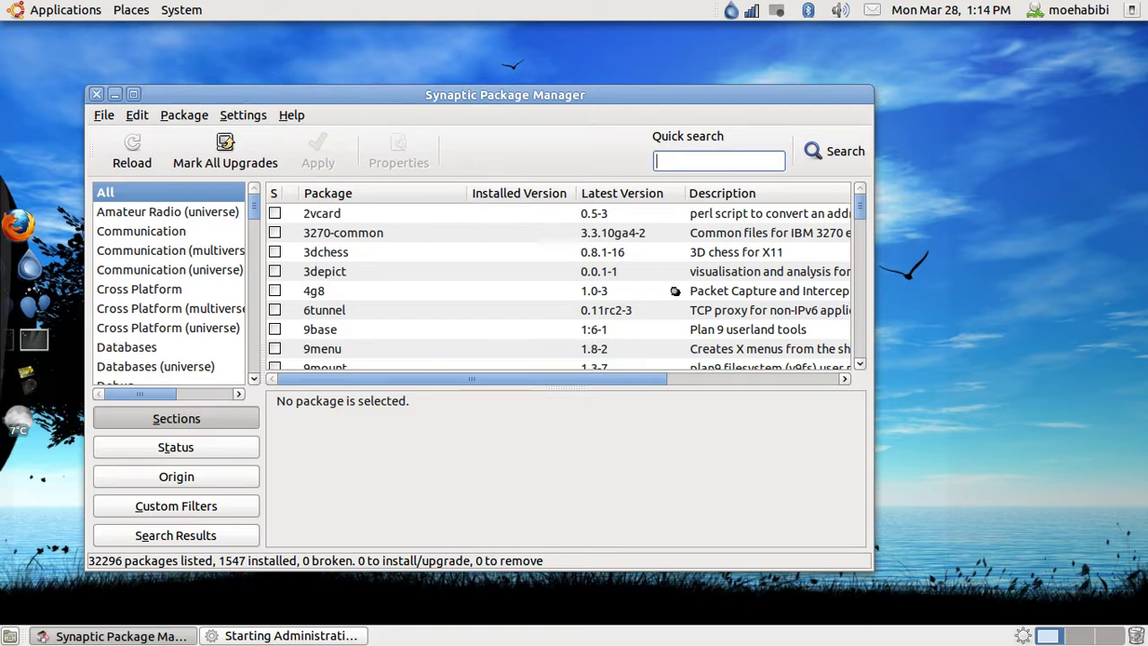
# - Quick-search 'deluge', inspect deluge-common, and mark deluge-gtk for reinstallation
pyautogui.write('deluge')
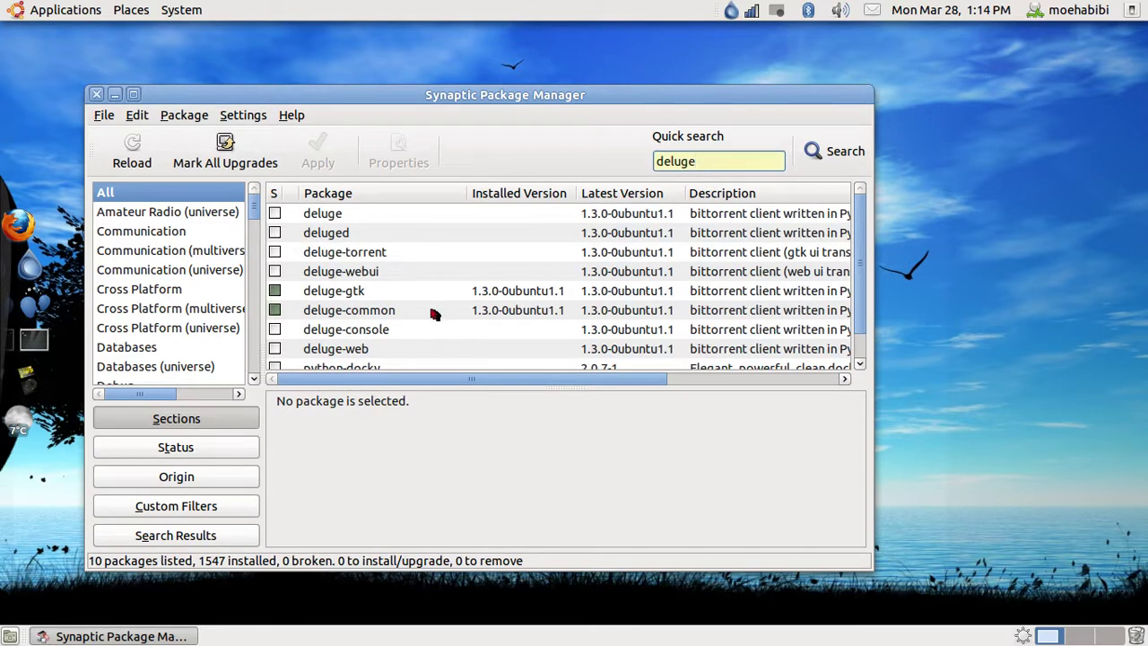
pyautogui.click(296, 308)
pyautogui.scroll(-1, 426, 328)
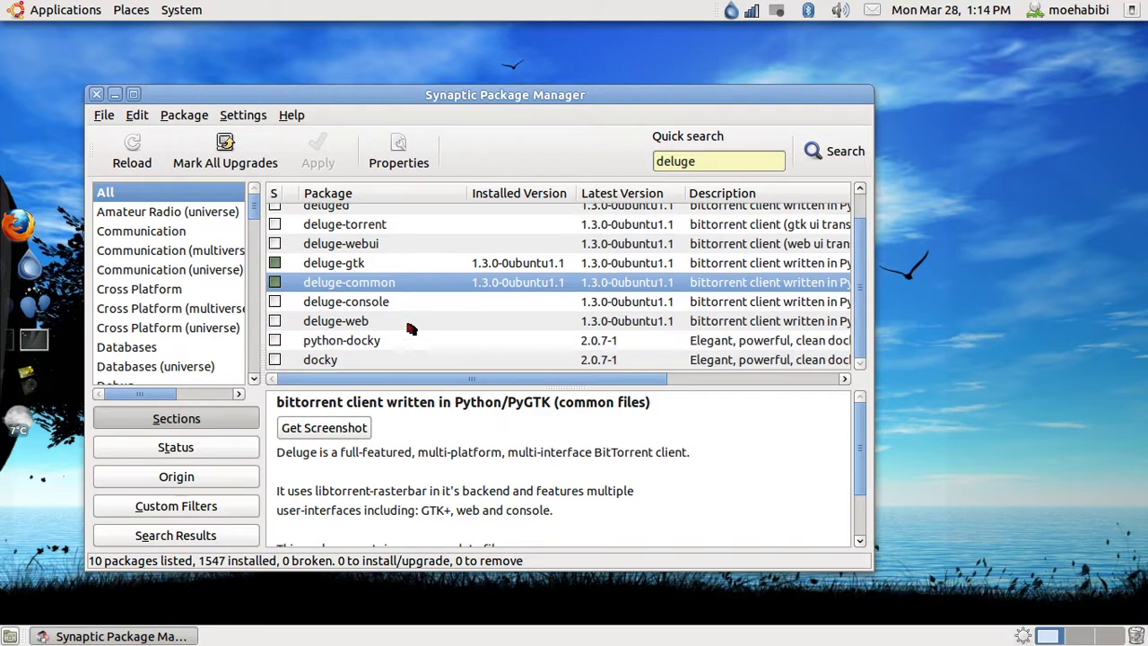
pyautogui.click(275, 263)
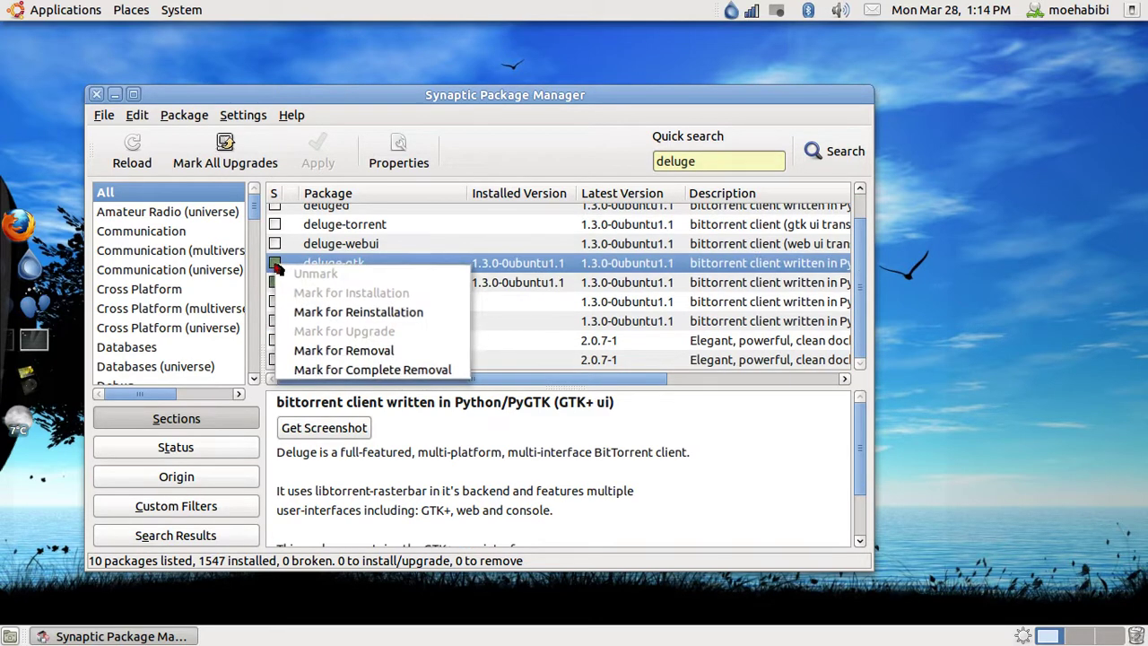
pyautogui.click(309, 310)
# - Reopen deluge-gtk's marking options and dismiss them without choosing another option
pyautogui.click(277, 262)
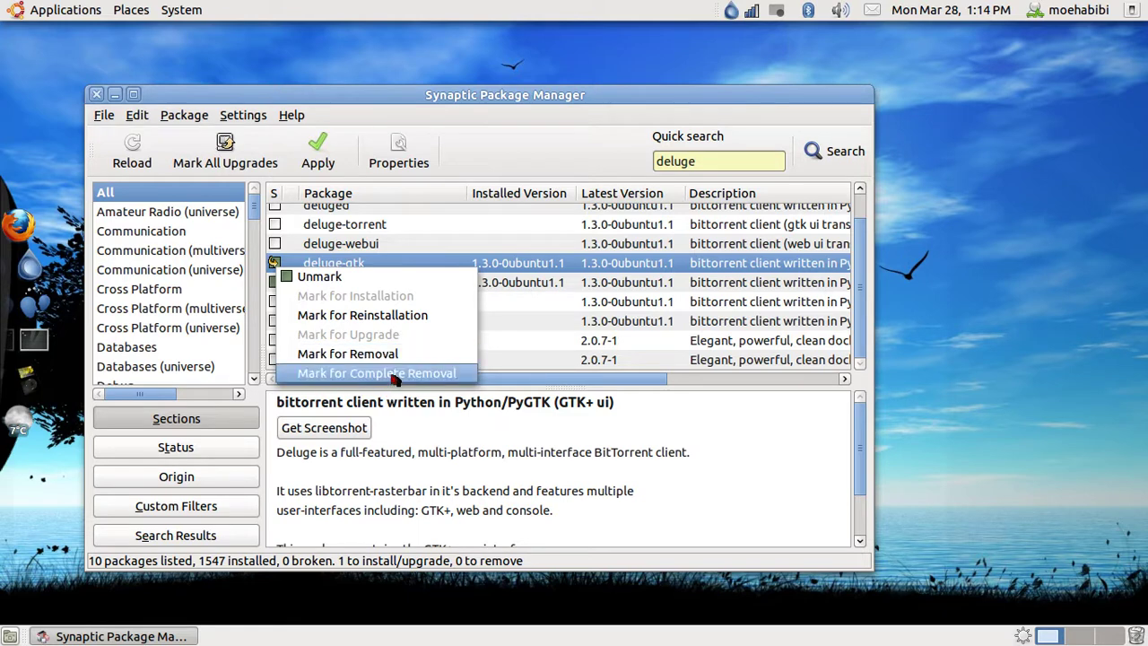
pyautogui.click(63, 9)
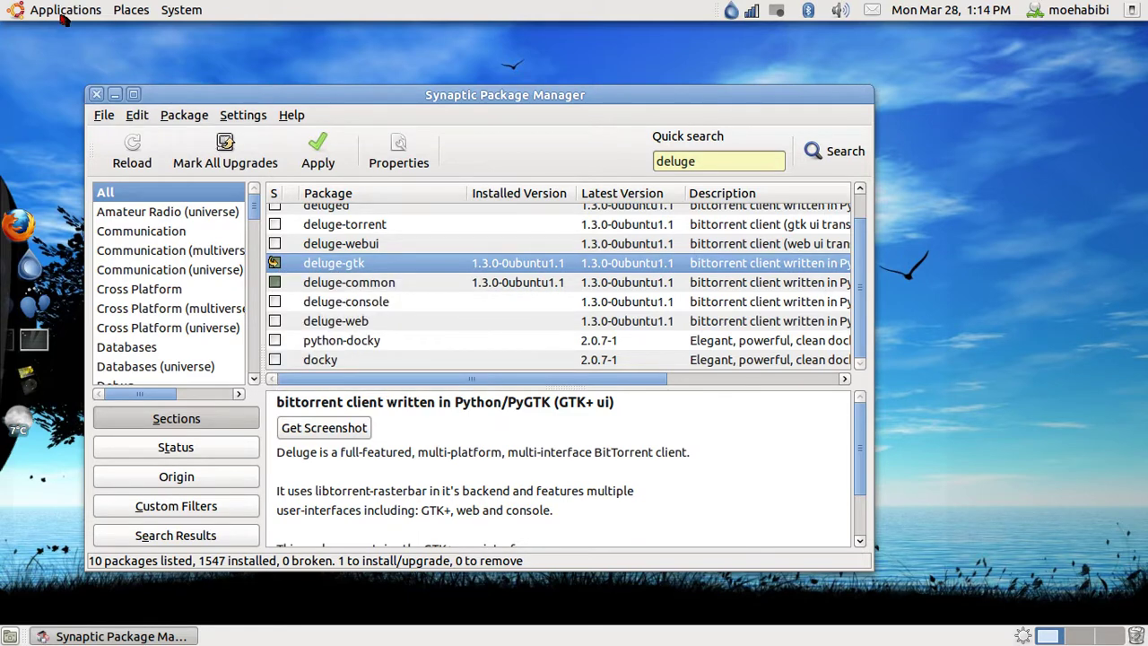
pyautogui.click(63, 9)
pyautogui.click(348, 263)
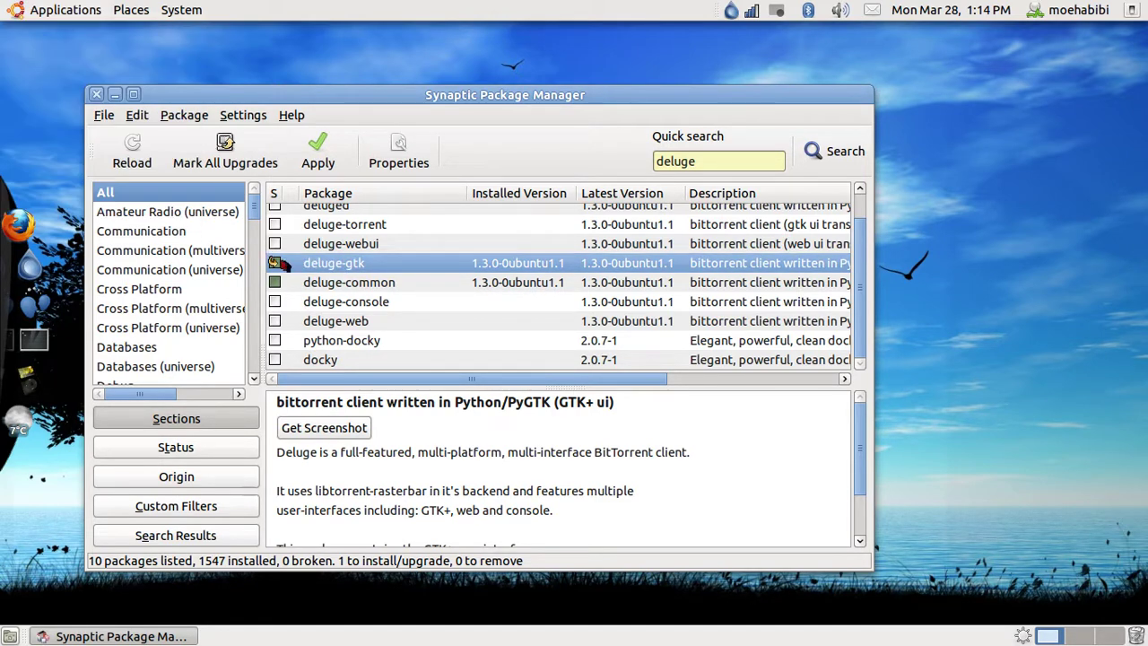
pyautogui.click(279, 265)
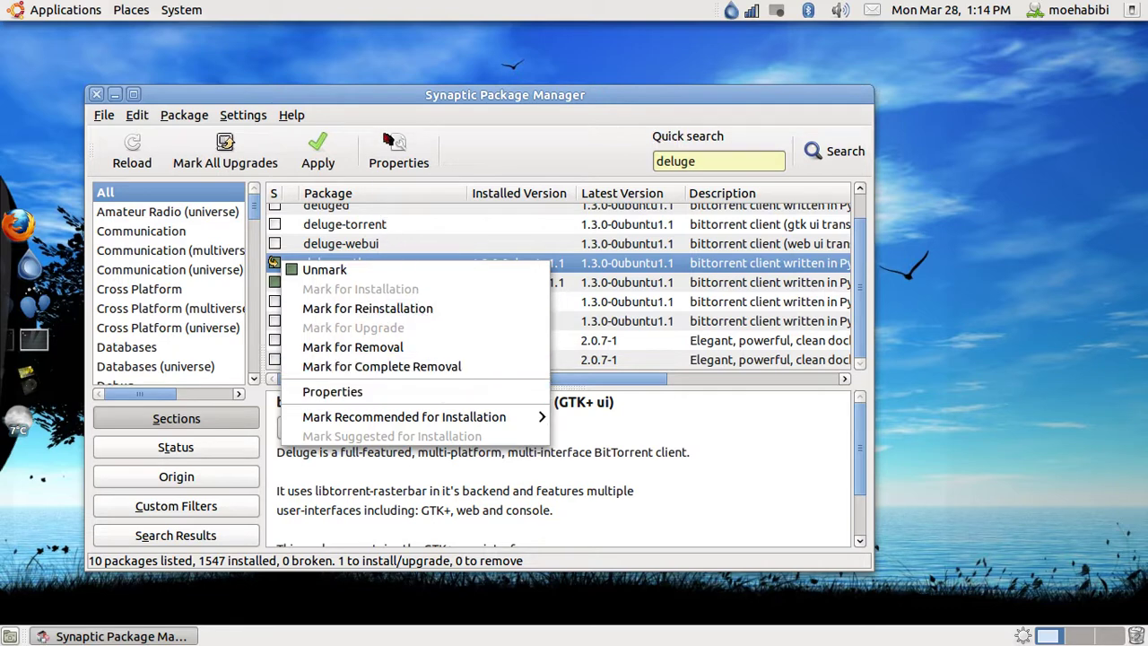
pyautogui.click(397, 103)
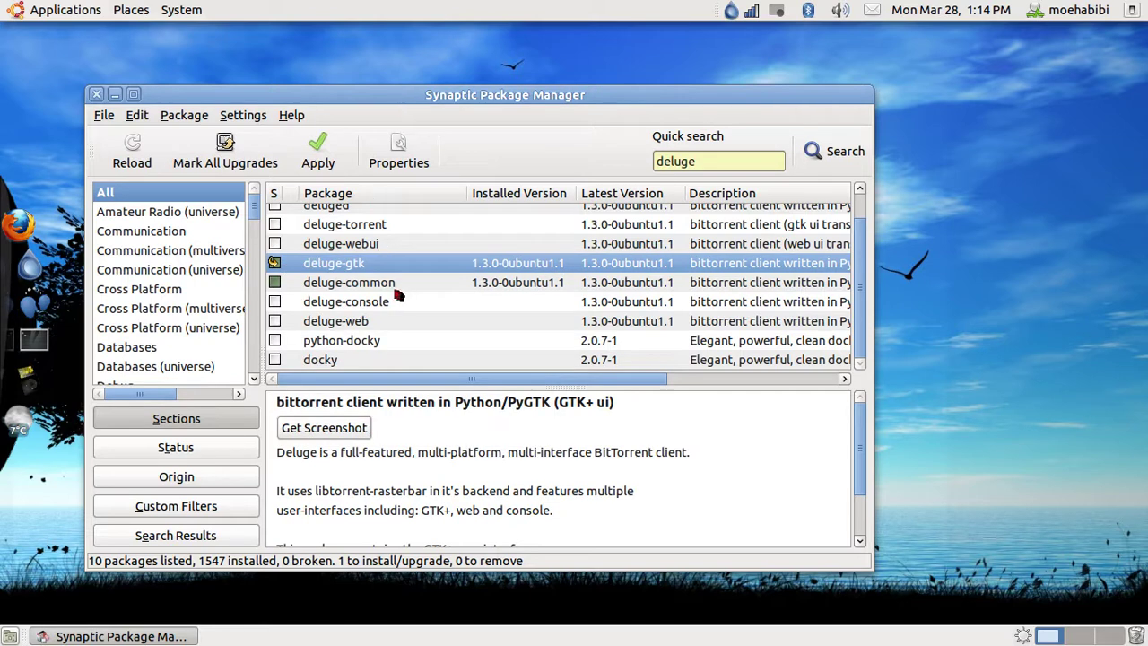
# - Quit Synaptic Package Manager, discarding the pending marked change, and return to the desktop
pyautogui.click(98, 94)
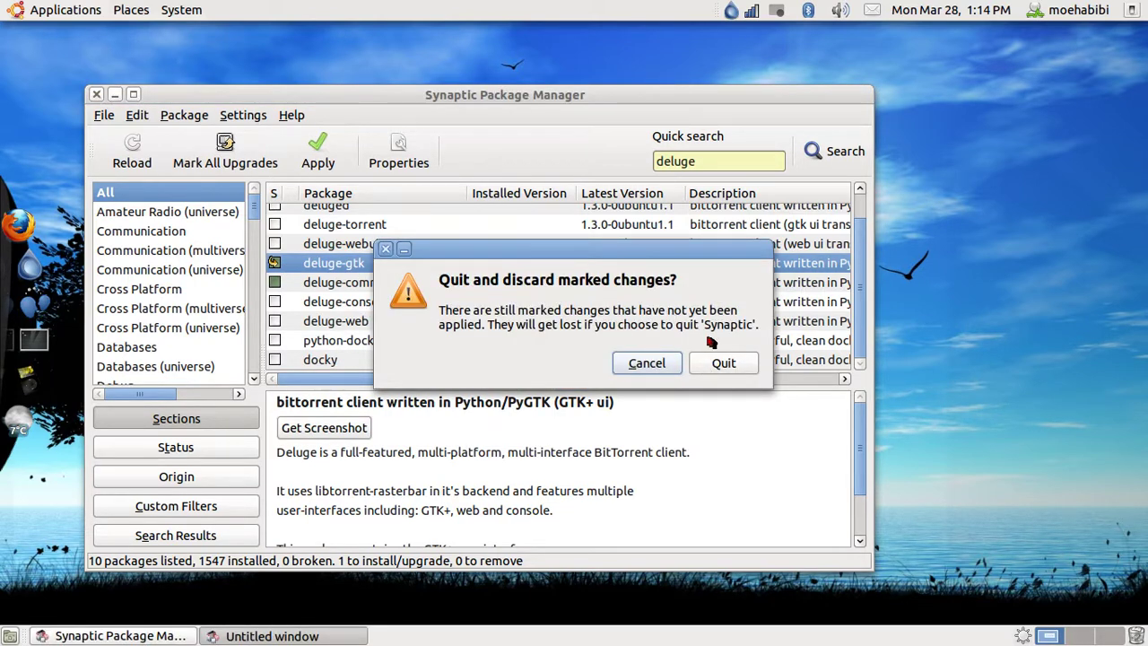
pyautogui.click(723, 360)
pyautogui.click(53, 10)
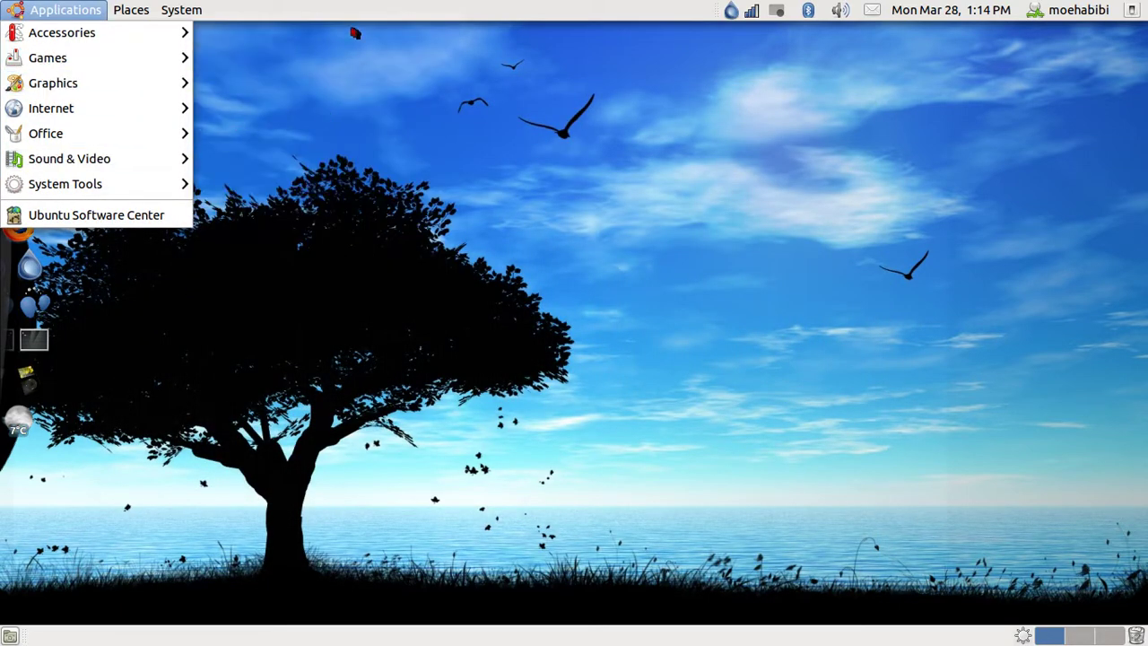
pyautogui.click(861, 312)
pyautogui.moveTo(480, 87); pyautogui.dragTo(792, 232)
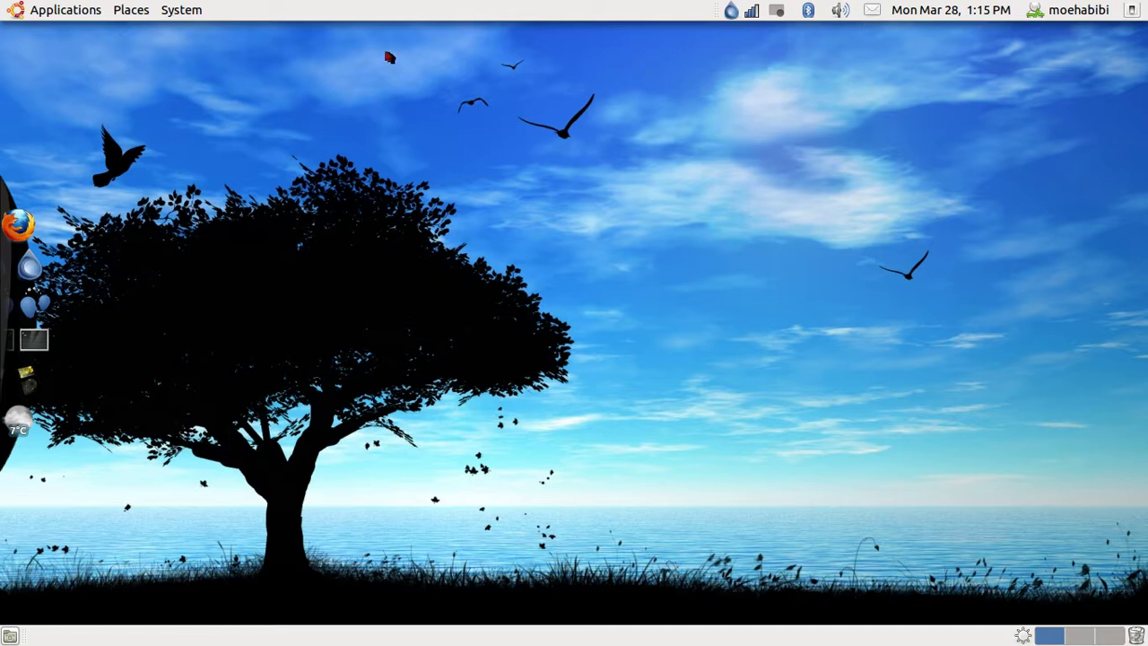
pyautogui.moveTo(386, 51); pyautogui.dragTo(1002, 371)
# - Look through the desktop's Applications and System menus, then close them
pyautogui.click(51, 7)
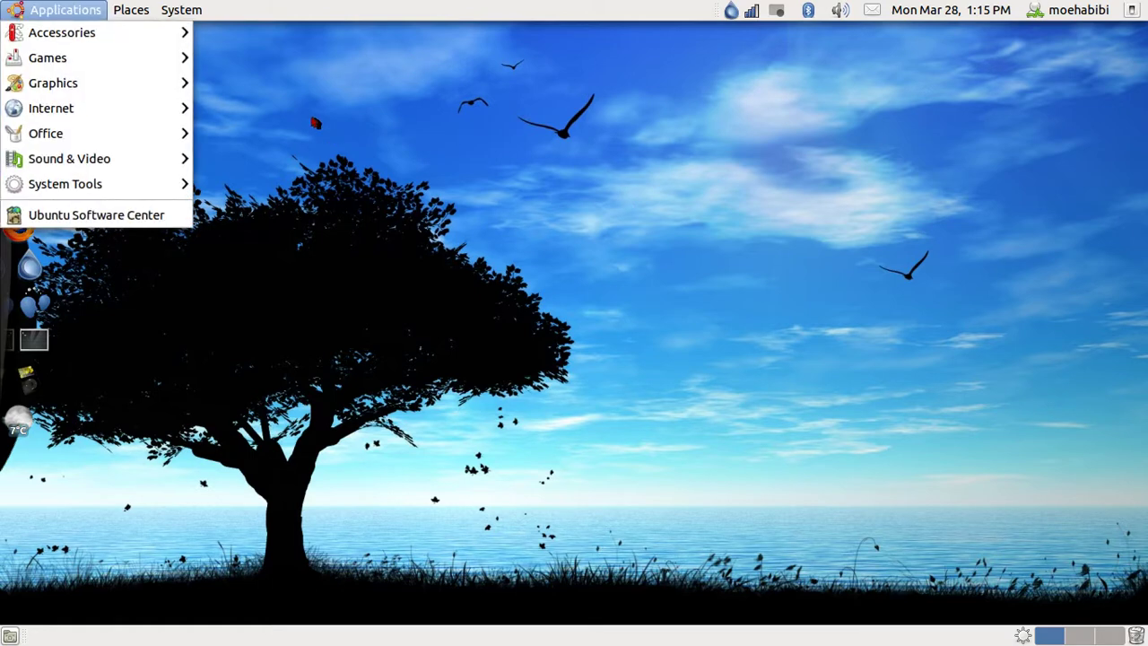
pyautogui.moveTo(181, 10)
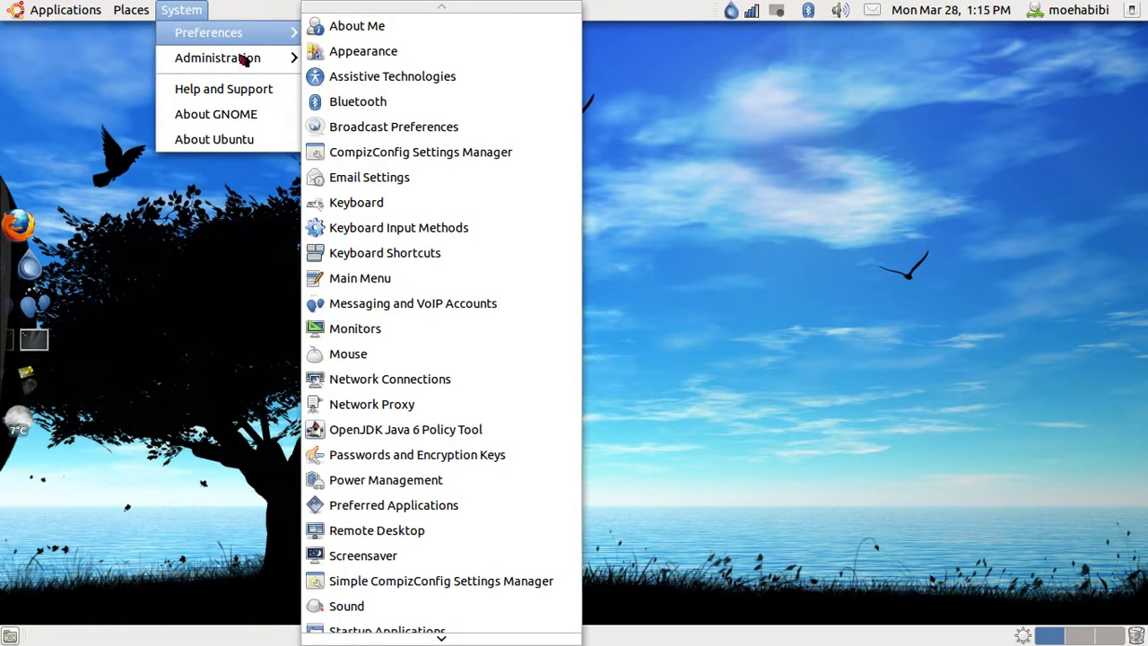
pyautogui.moveTo(260, 59)
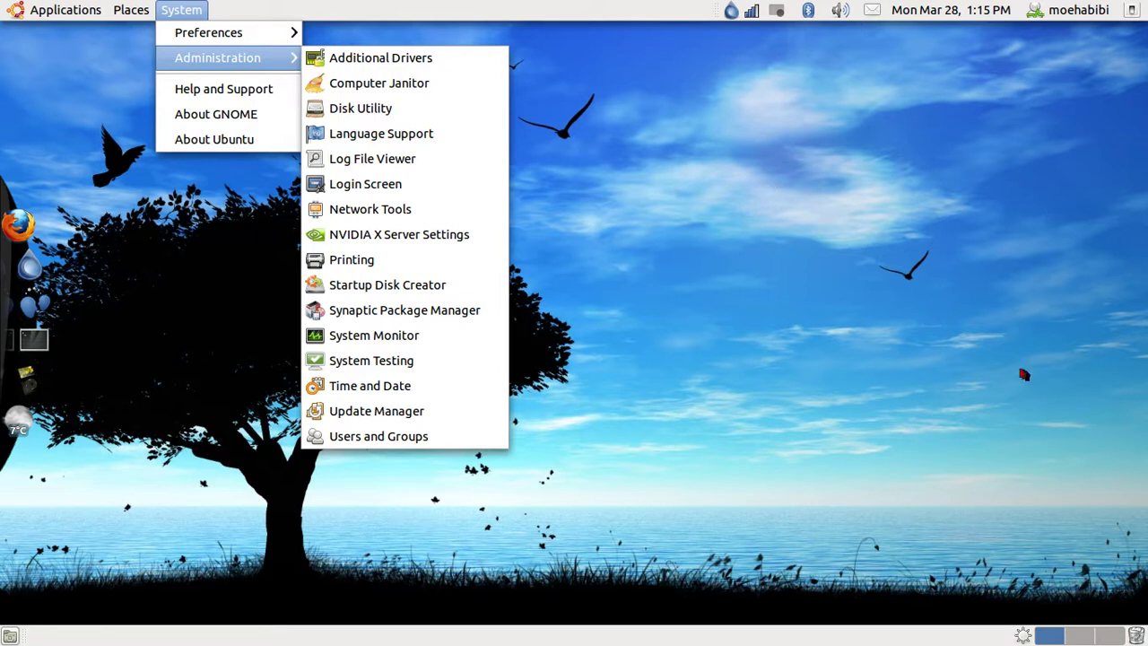
pyautogui.click(1023, 371)
pyautogui.moveTo(805, 187); pyautogui.dragTo(1048, 406)
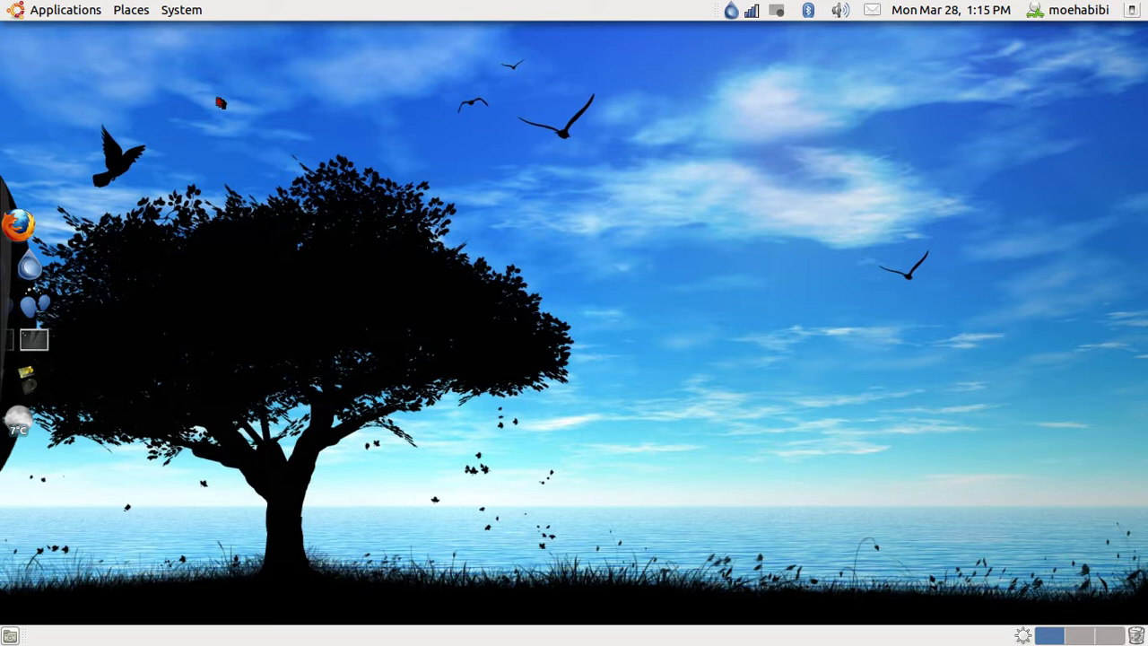
# - Launch VLC media player from Sound & Video and accept its privacy policy with fetching allowed
pyautogui.click(57, 11)
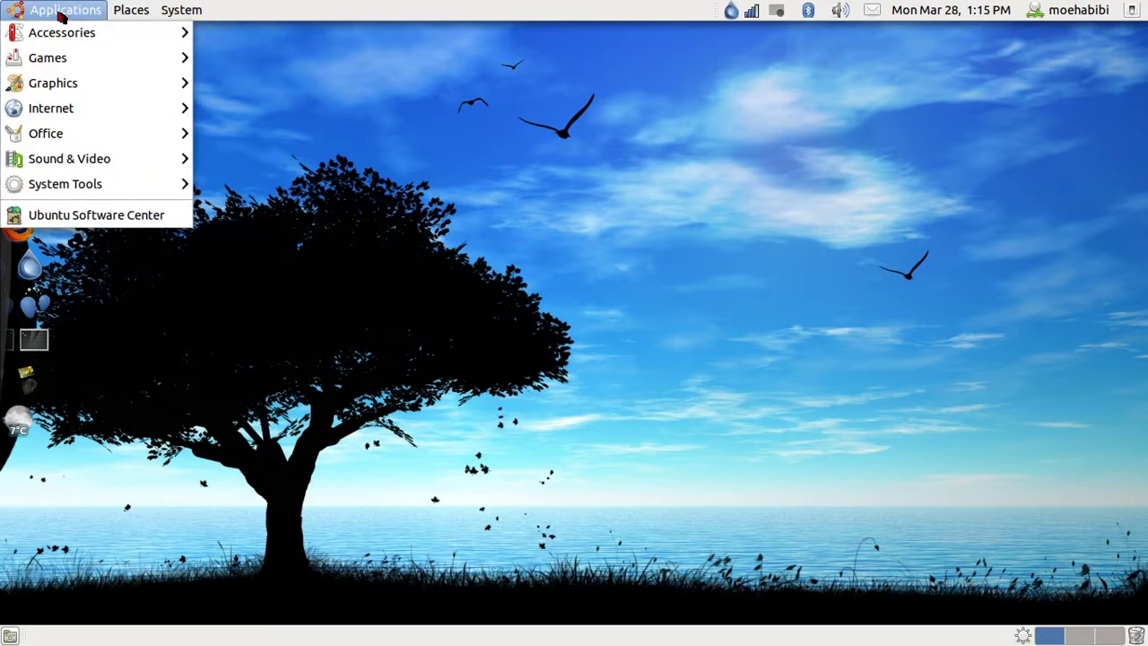
pyautogui.moveTo(72, 56)
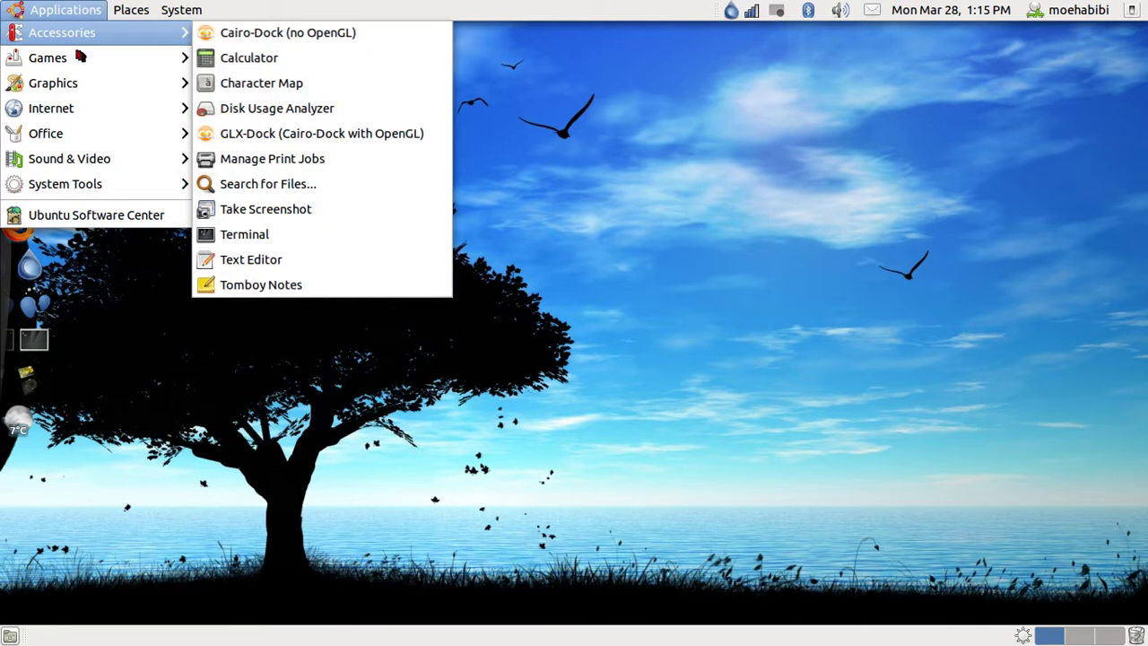
pyautogui.moveTo(145, 158)
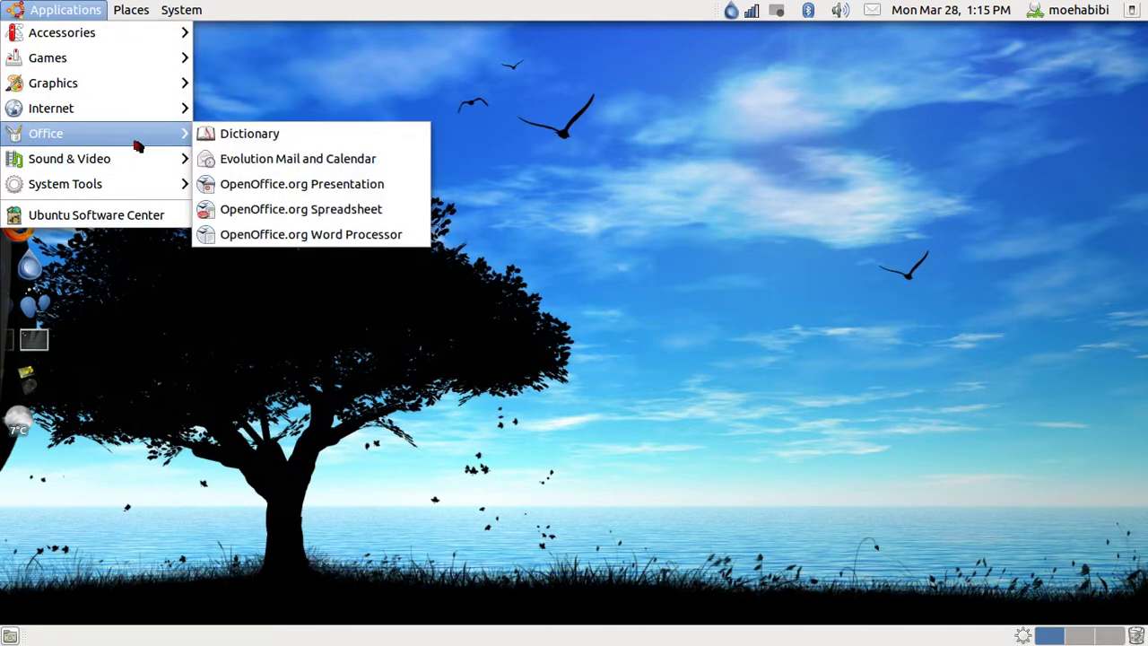
pyautogui.click(307, 336)
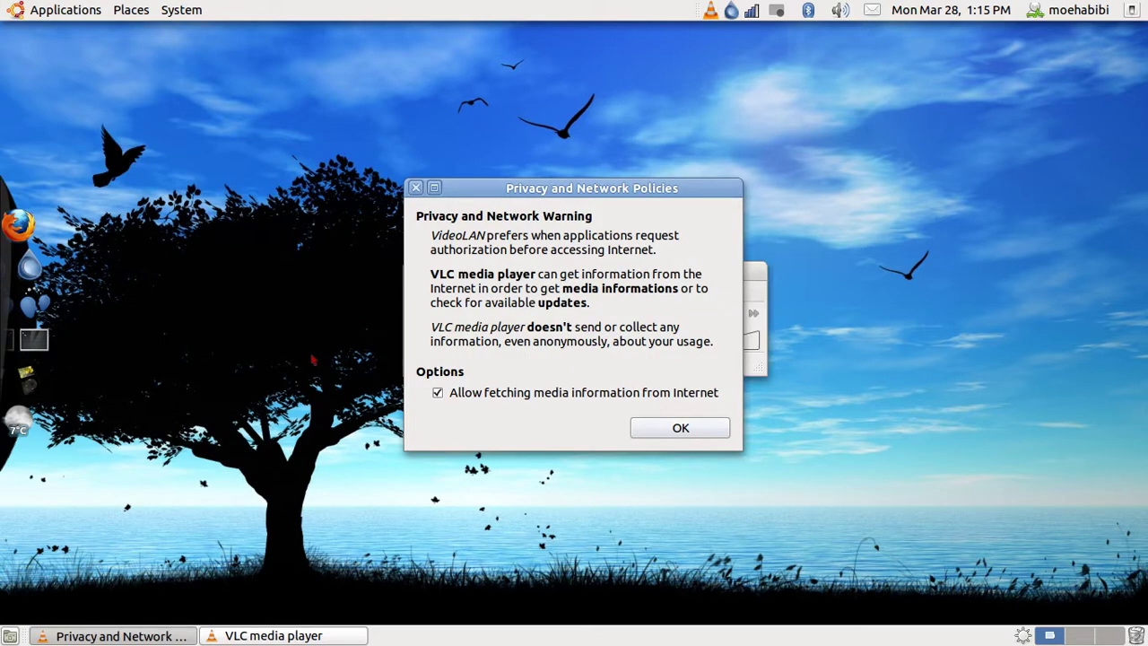
pyautogui.moveTo(583, 187); pyautogui.dragTo(494, 121)
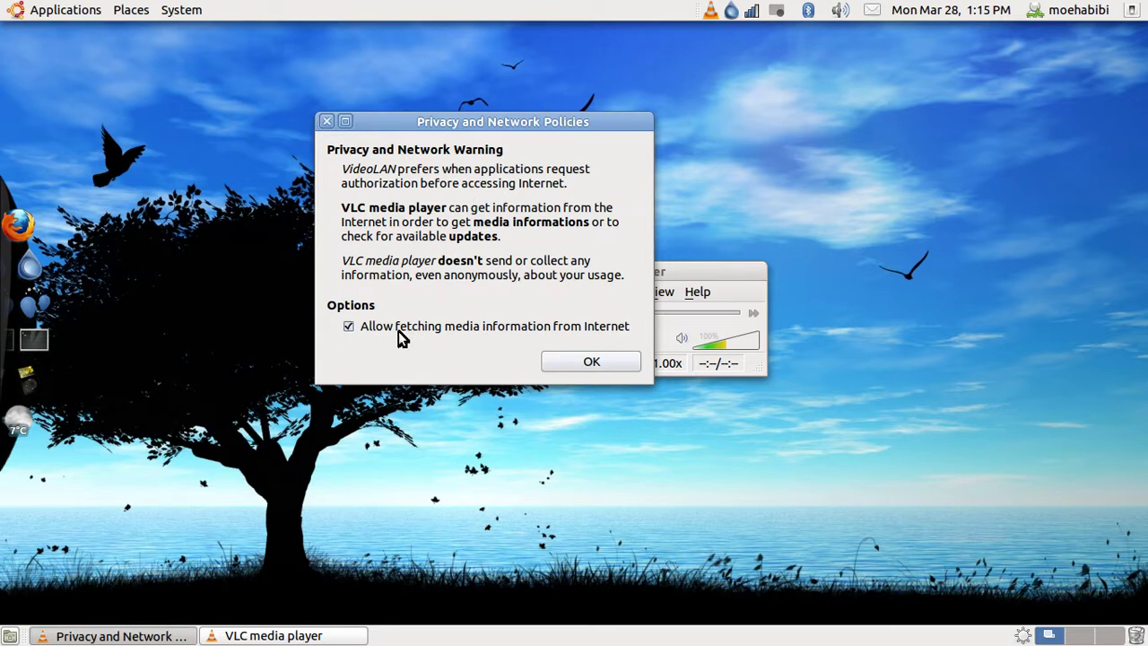
pyautogui.click(589, 364)
# - Move the VLC window aside and close VLC media player
pyautogui.moveTo(596, 276); pyautogui.dragTo(492, 118)
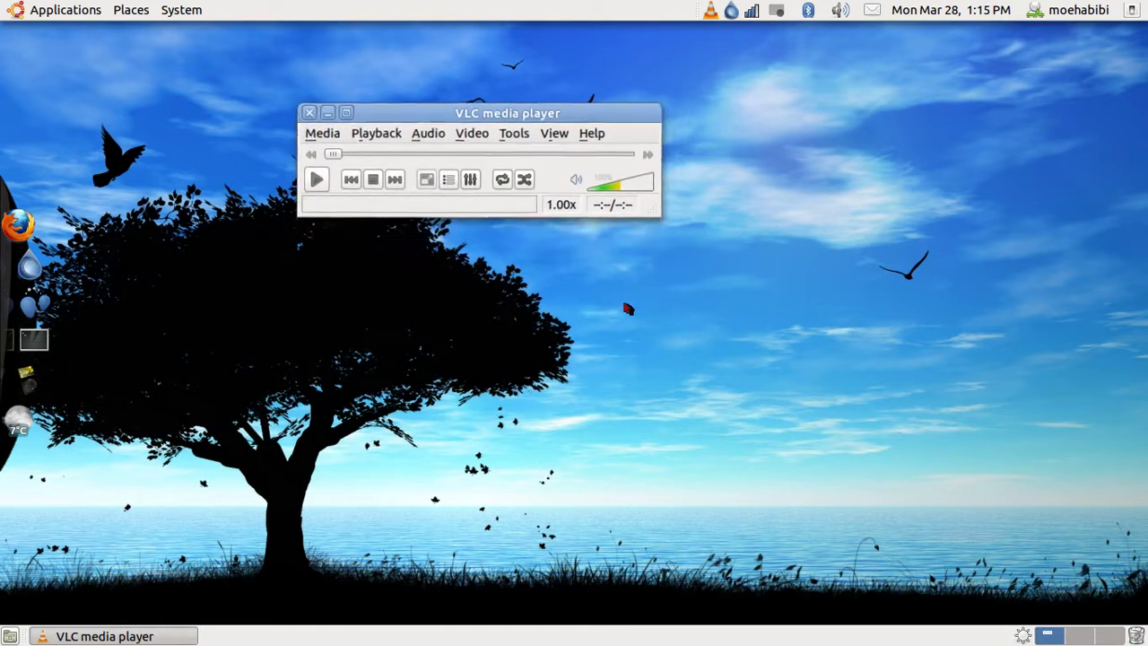
pyautogui.click(310, 113)
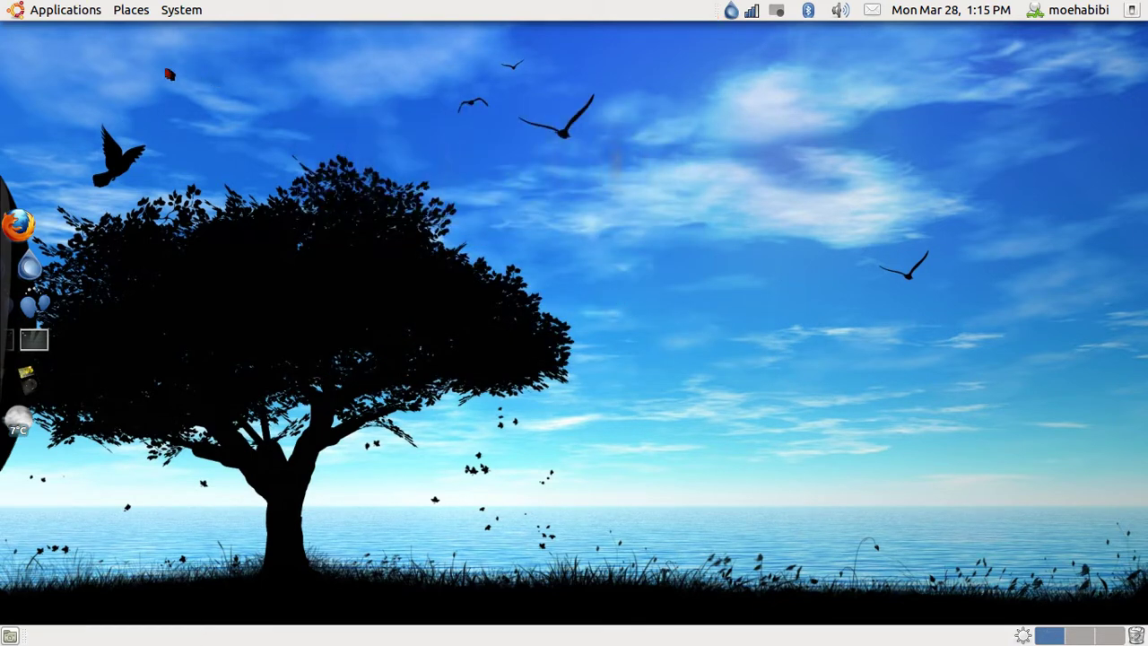
pyautogui.moveTo(53, 72); pyautogui.dragTo(1015, 396)
pyautogui.moveTo(400, 45); pyautogui.dragTo(1060, 414)
pyautogui.moveTo(69, 93); pyautogui.dragTo(206, 258)
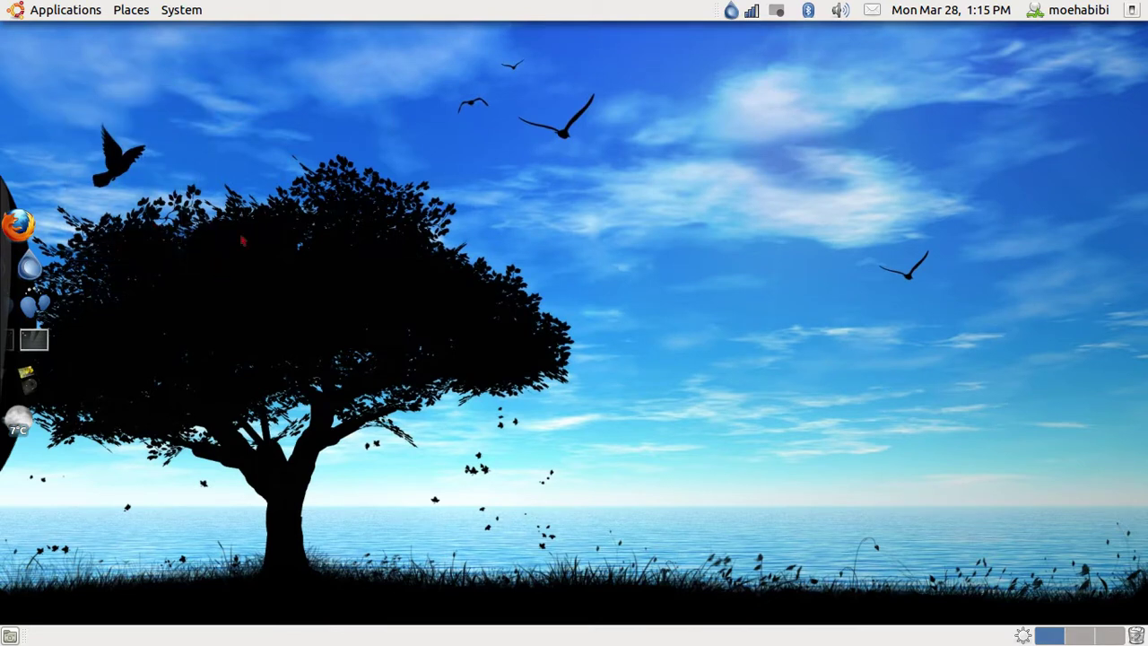